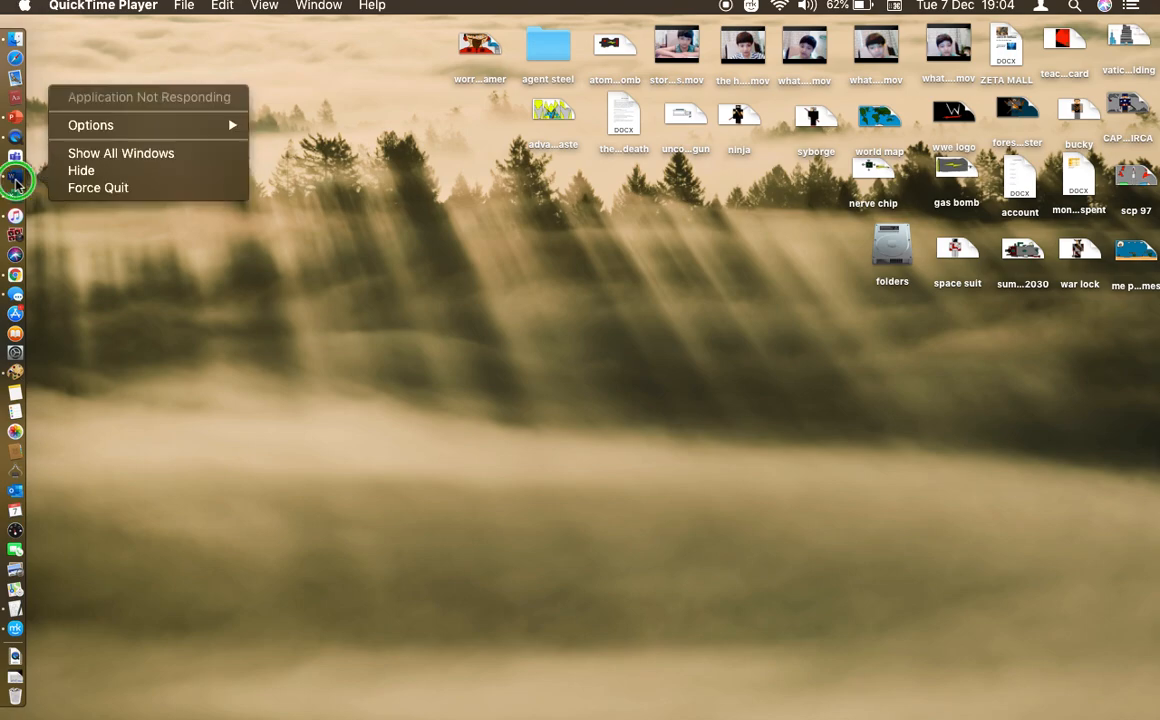
- Open Microsoft Word and create a new blank document
left_click(16, 184)
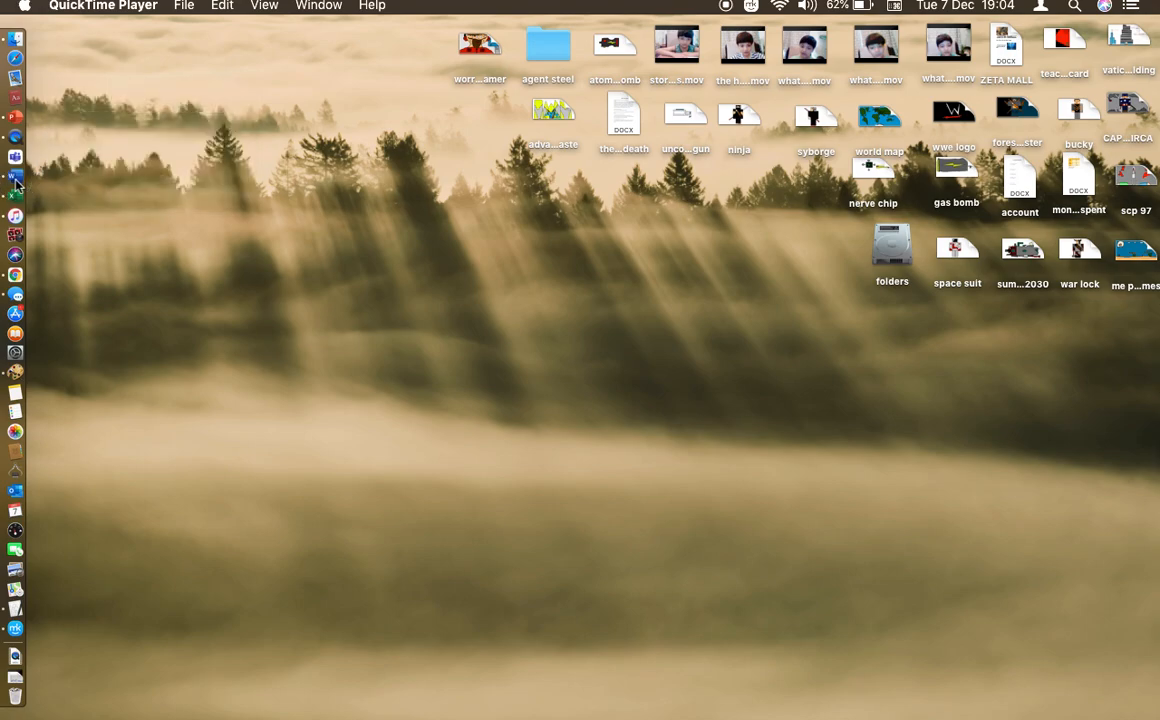
left_click(16, 184)
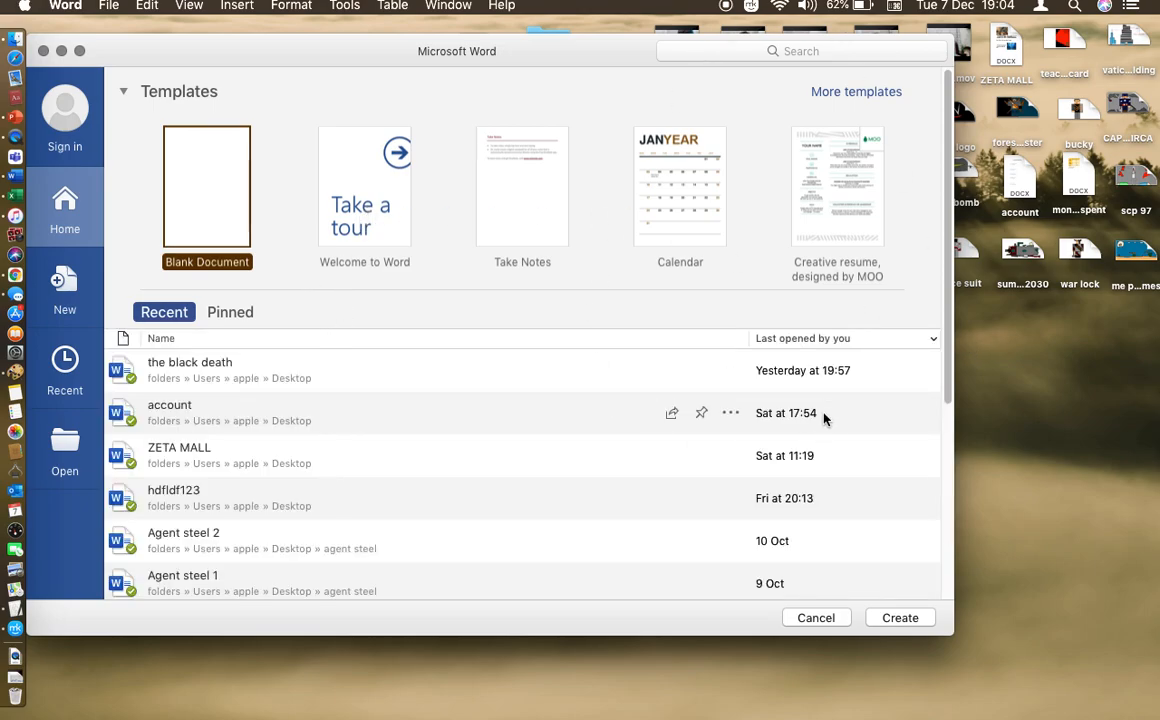
left_click(287, 493)
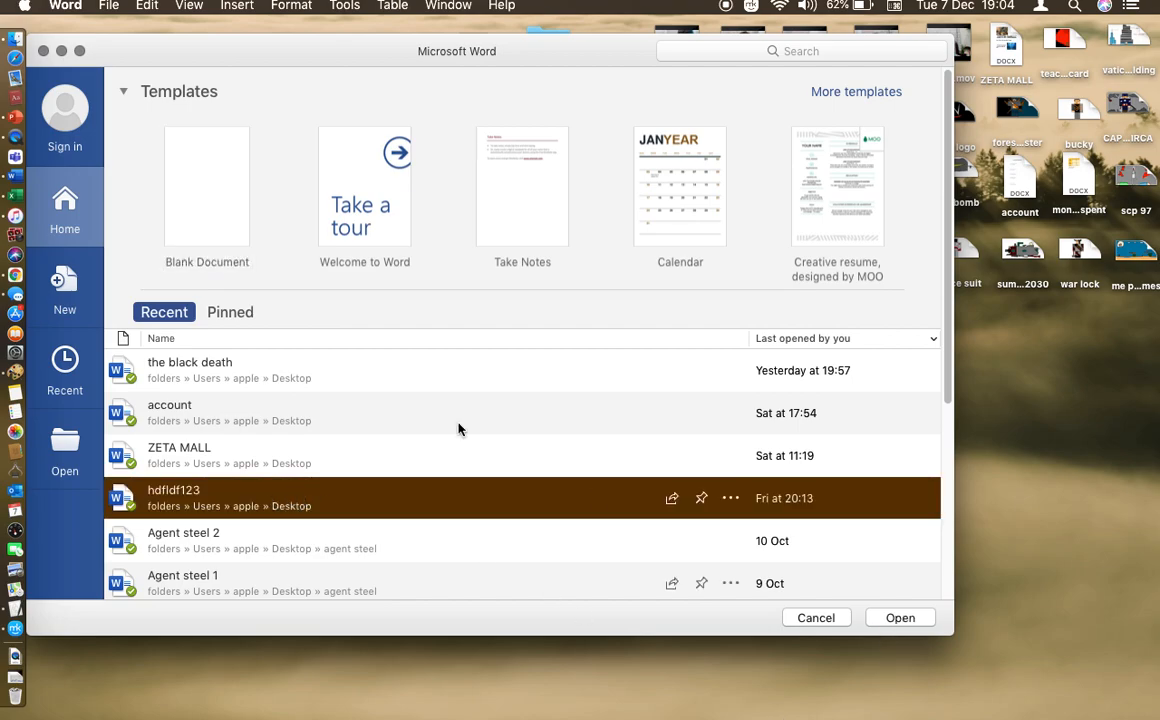
left_click(213, 197)
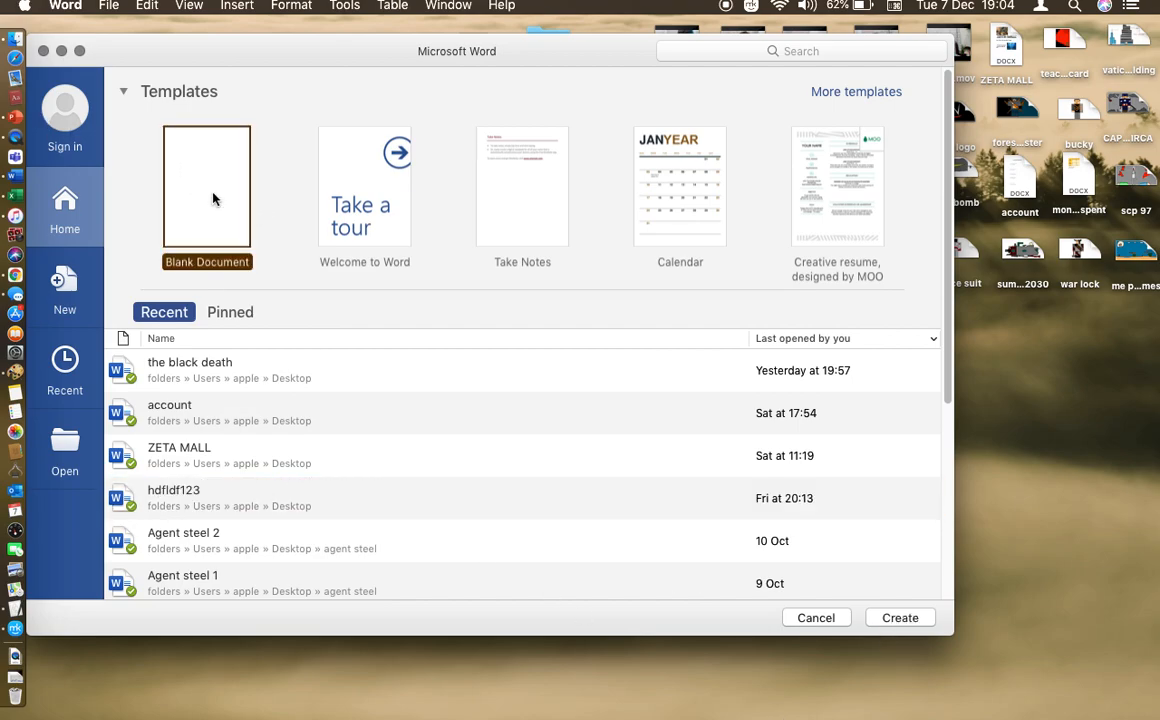
left_click(213, 236)
left_click(895, 617)
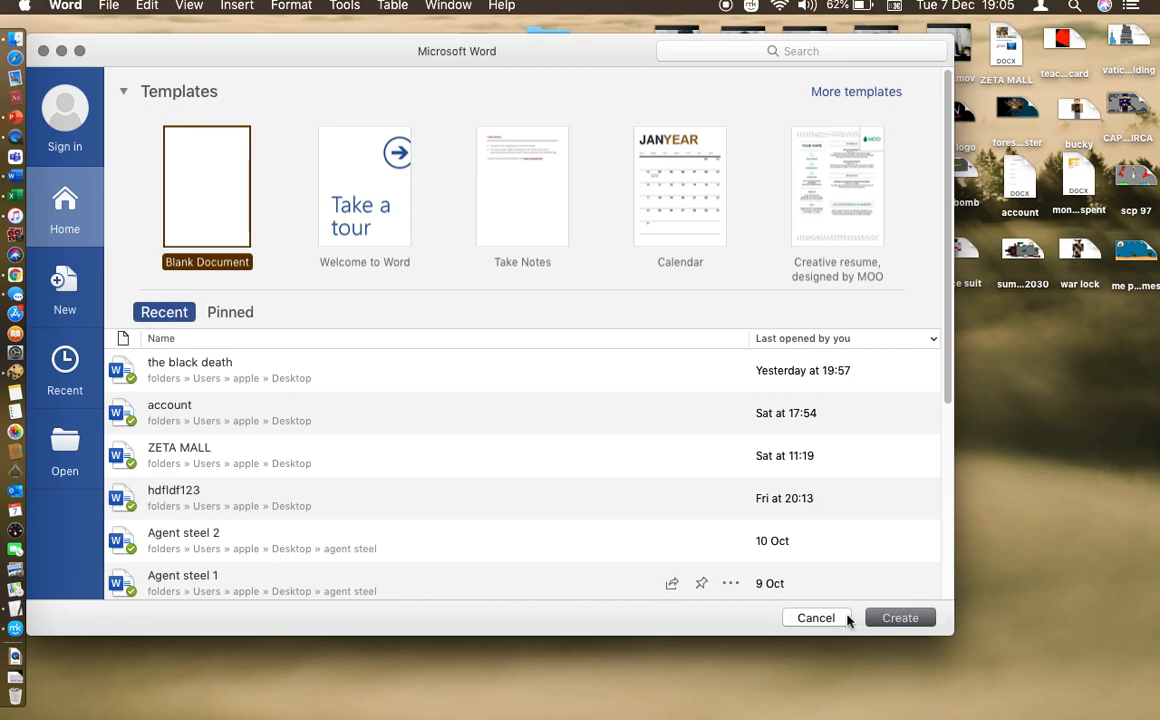
- Expand the new document's window to full screen and dismiss the Office Update notice
left_click(793, 688)
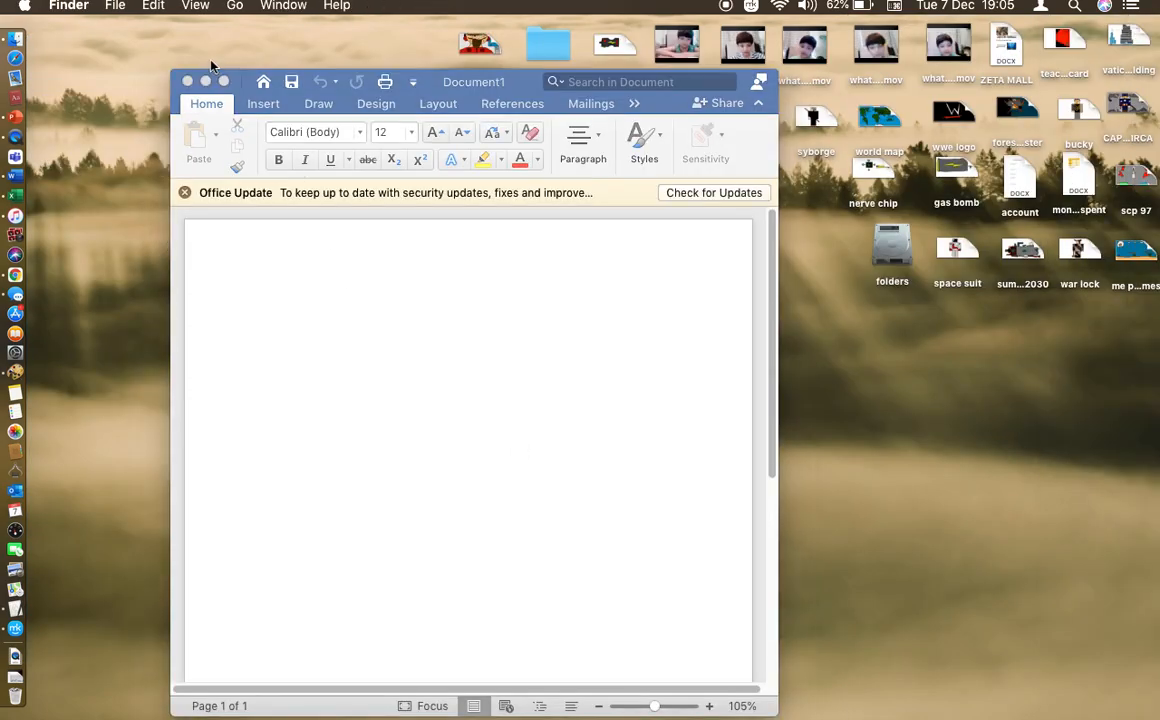
left_click(223, 81)
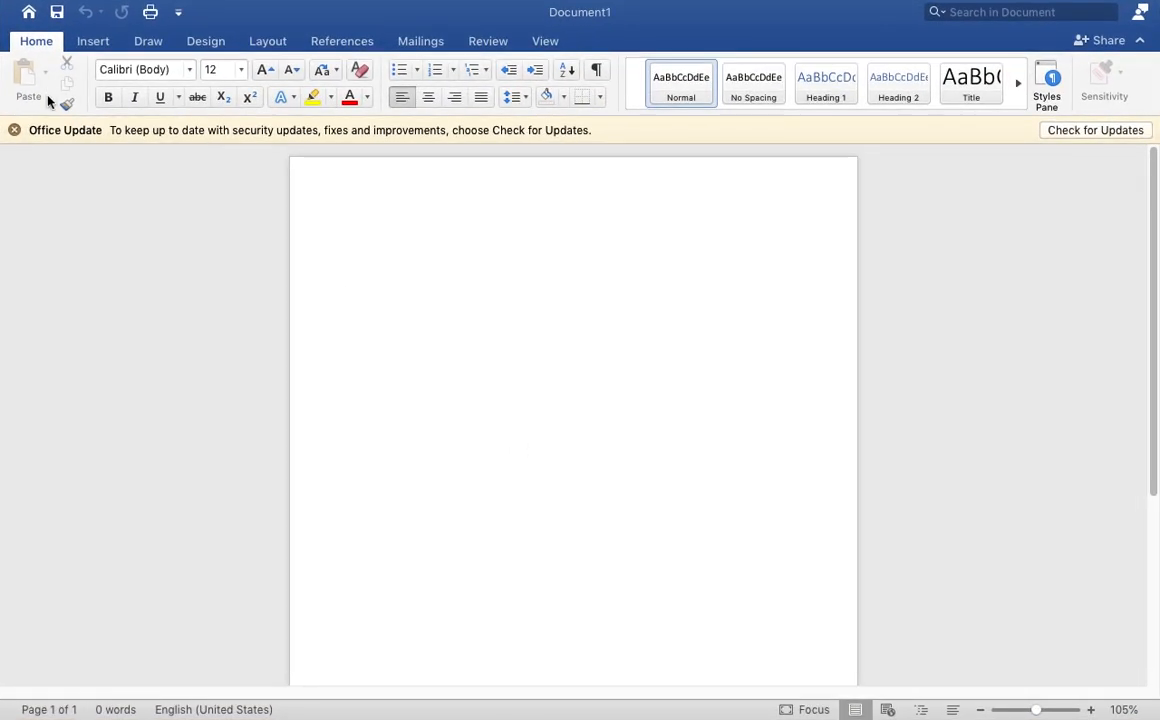
left_click(15, 131)
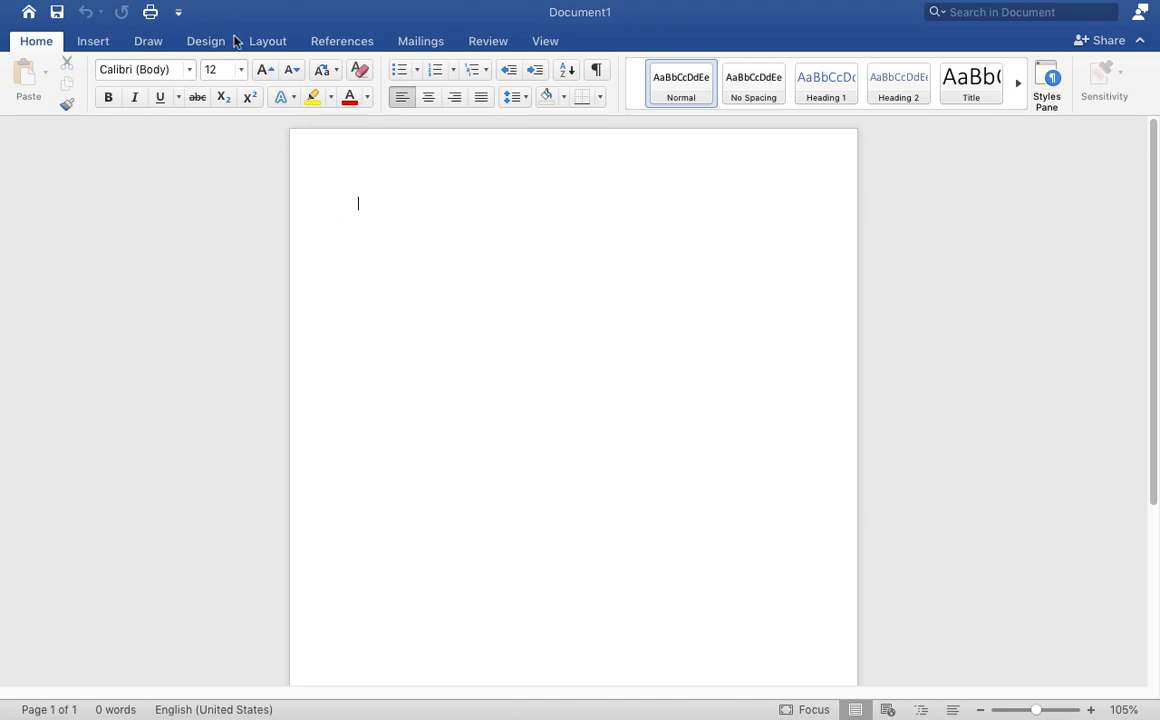
- Set the font size to 36 and indent the start of the first line by one tab
left_click(241, 69)
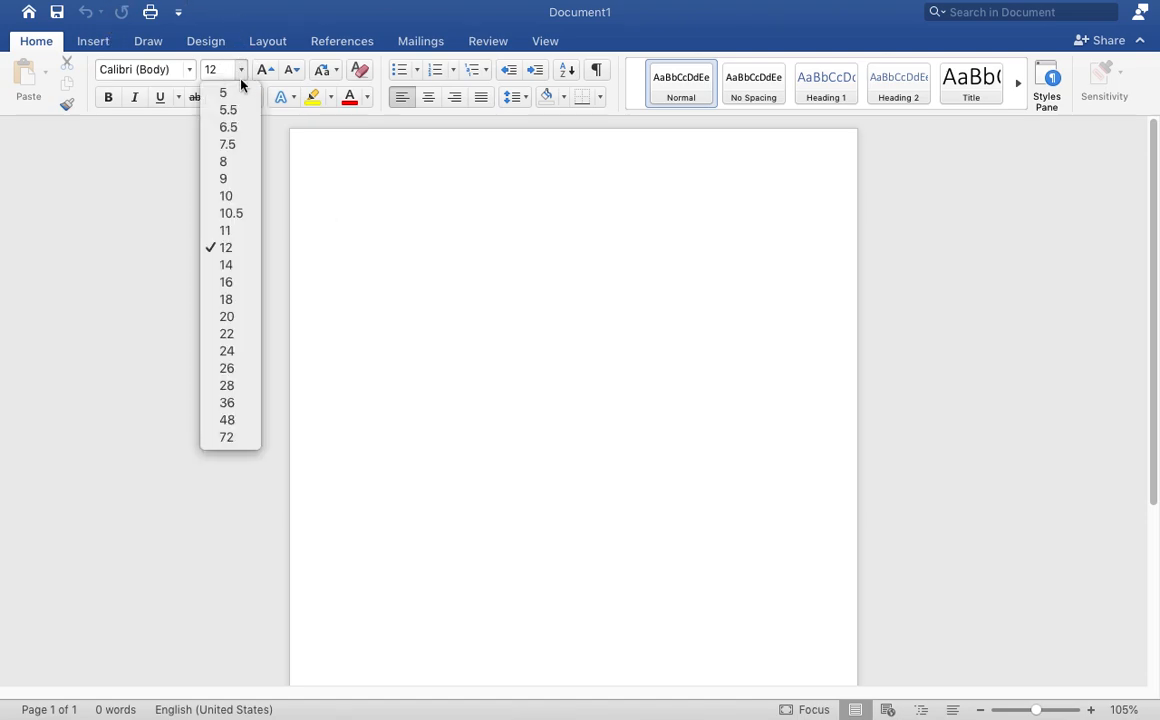
left_click(226, 403)
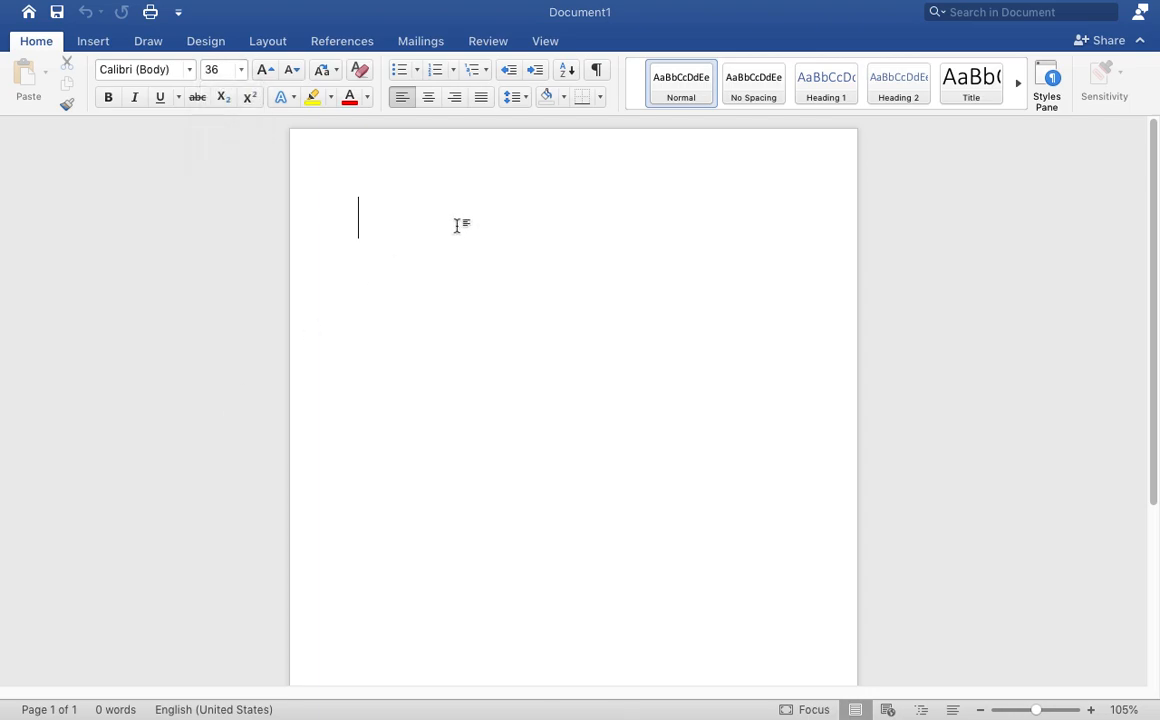
key("Tab")
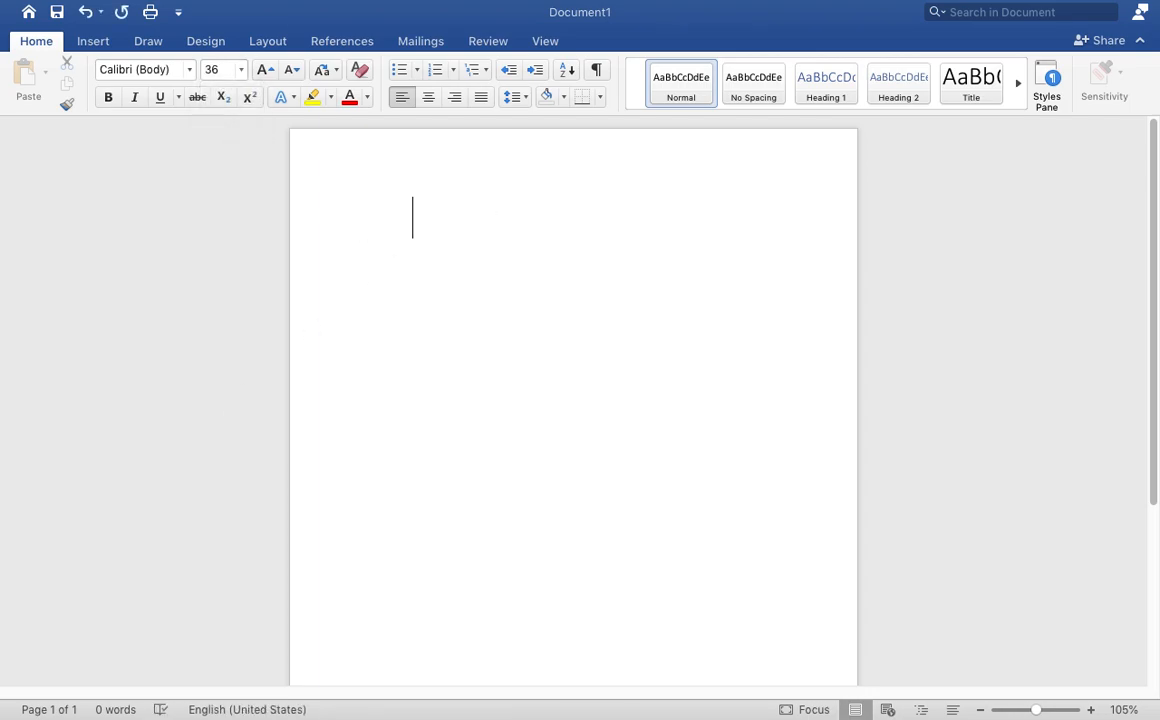
- Enter HJVMTG on the first line and HDJN2LURHDNER on a second line in font size 11
type("HJVMTG")
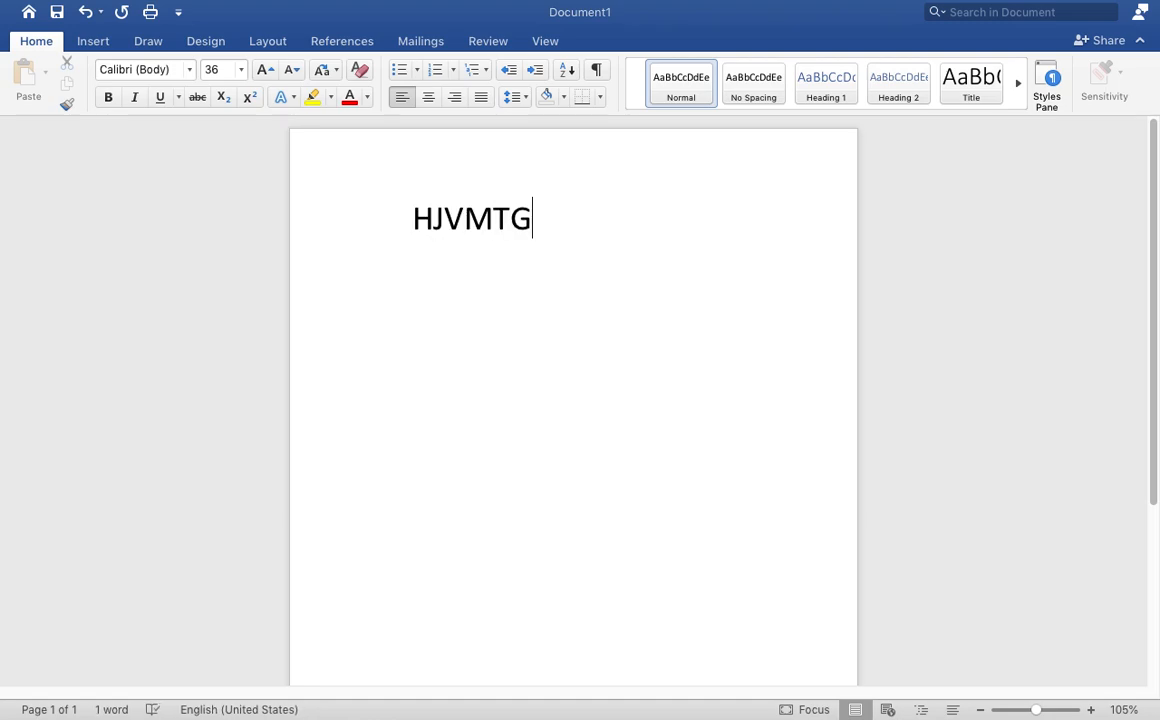
key("Return")
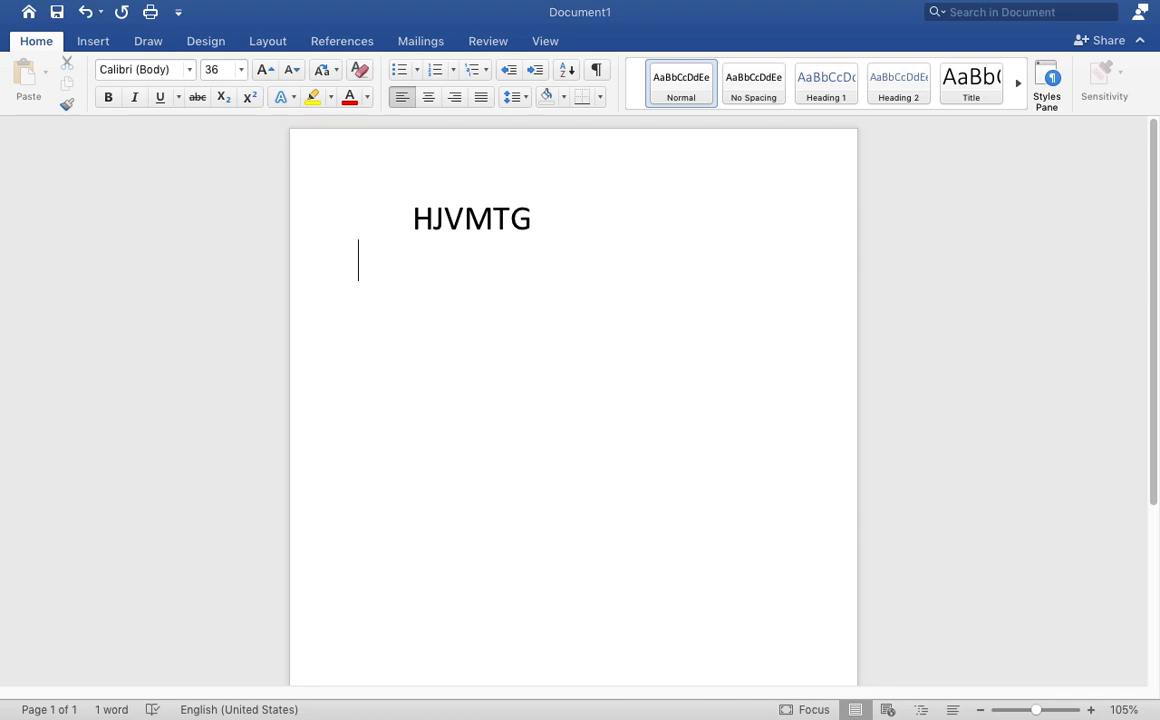
left_click(240, 72)
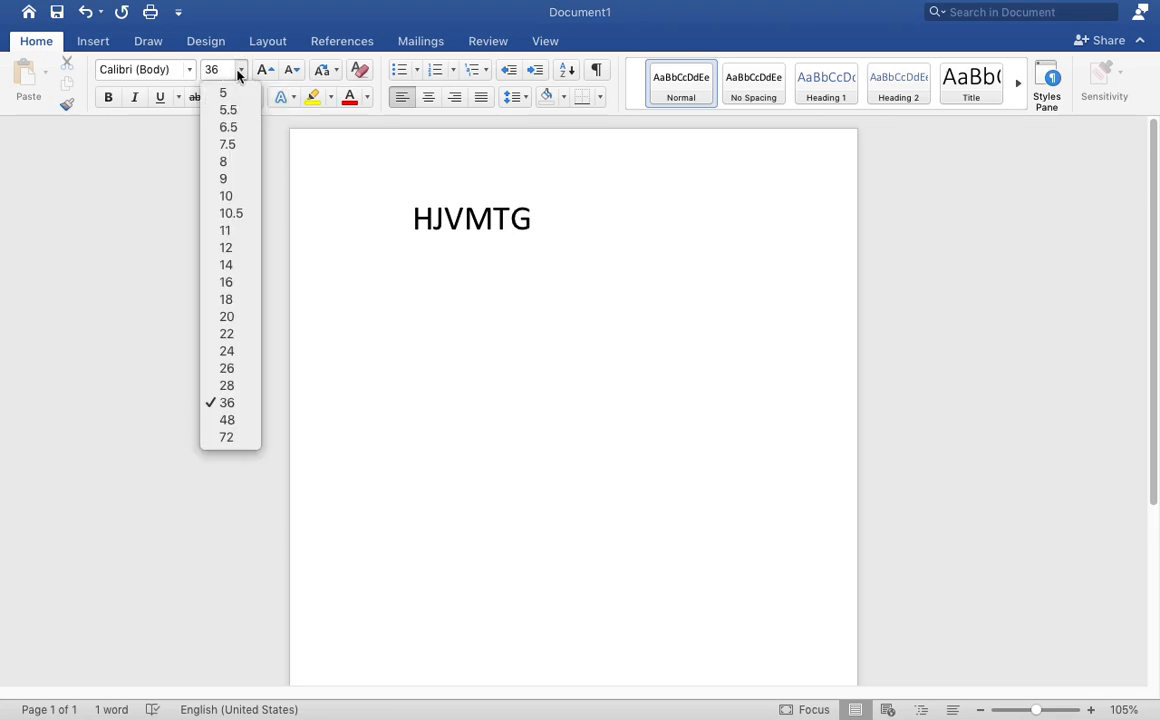
left_click(240, 231)
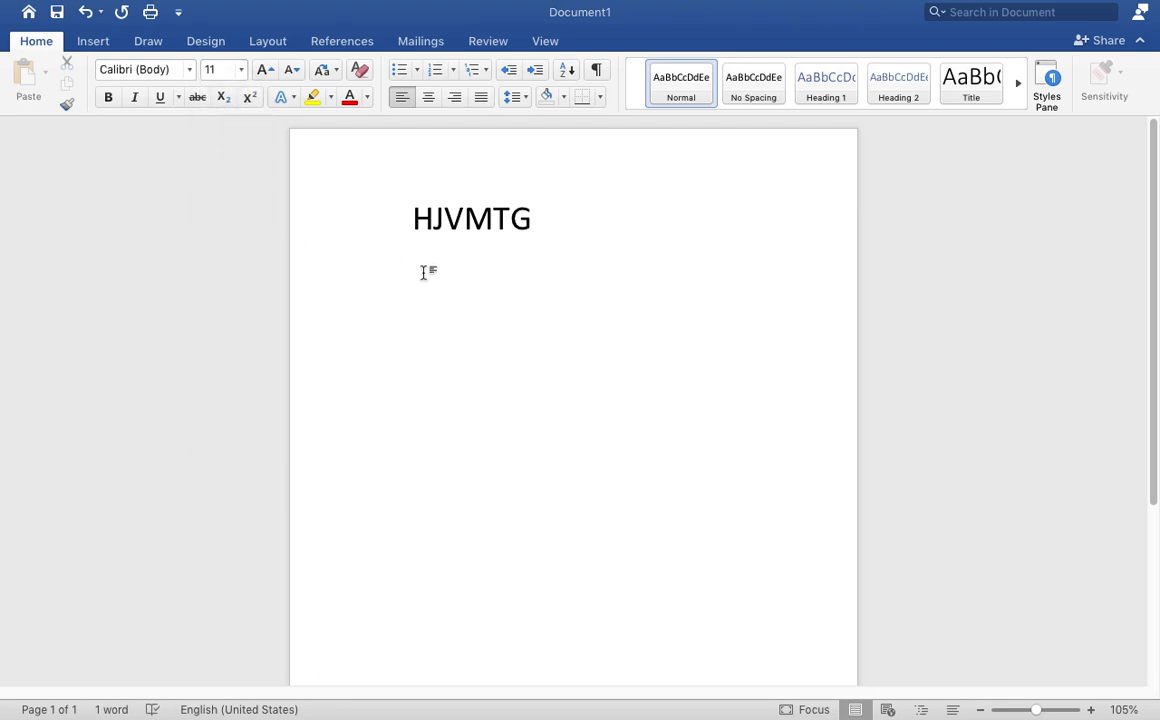
type("HDNER")
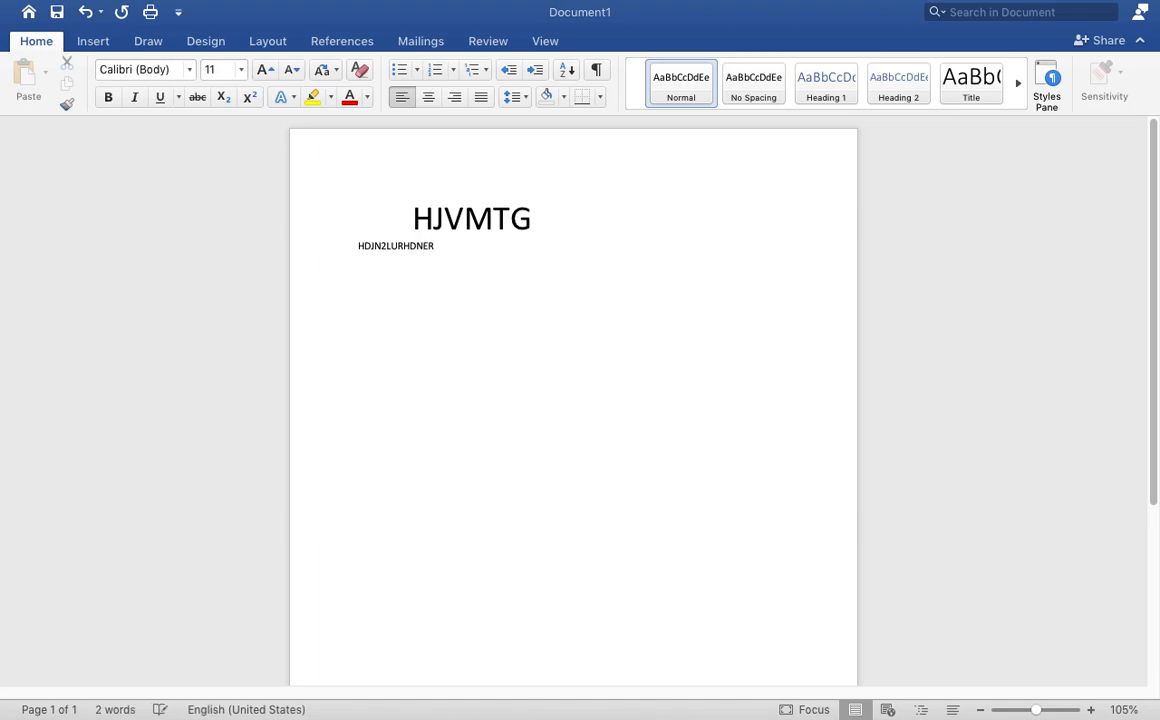
- Delete the second line and the sample text on the first line, keeping the tab indent
key("BackSpace")
key("BackSpace")
key("BackSpace")
key("BackSpace")
key("BackSpace")
key("BackSpace")
key("BackSpace")
key("BackSpace")
key("BackSpace")
key("BackSpace")
key("BackSpace")
key("BackSpace")
key("BackSpace")
key("BackSpace")
key("BackSpace")
key("BackSpace")
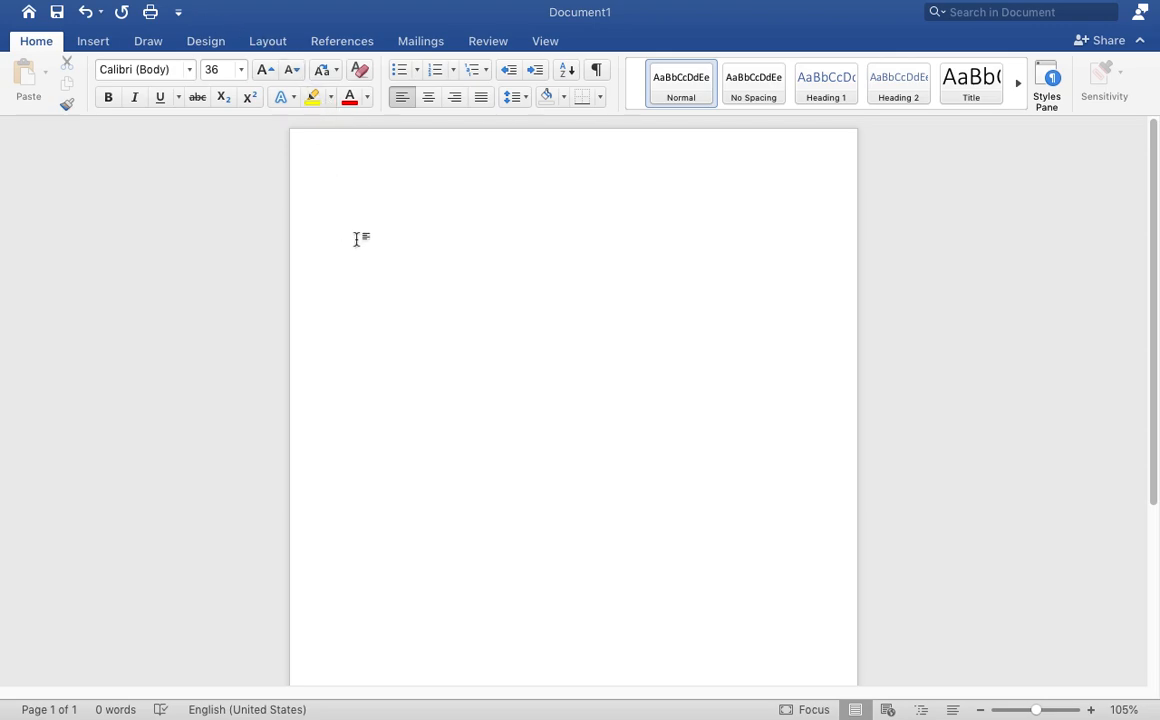
- Enter a short first name in capitals on the indented line and highlight it in yellow
type("JIM")
left_click(330, 97)
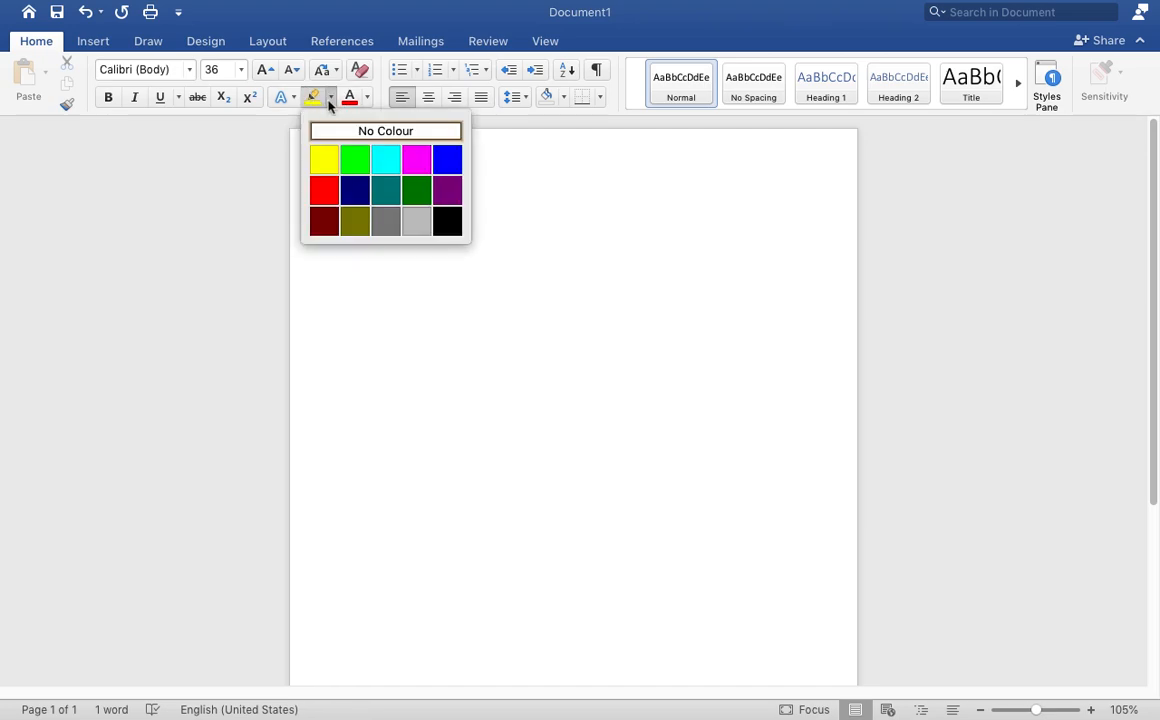
left_click(359, 363)
left_click_drag(404, 218, 465, 216)
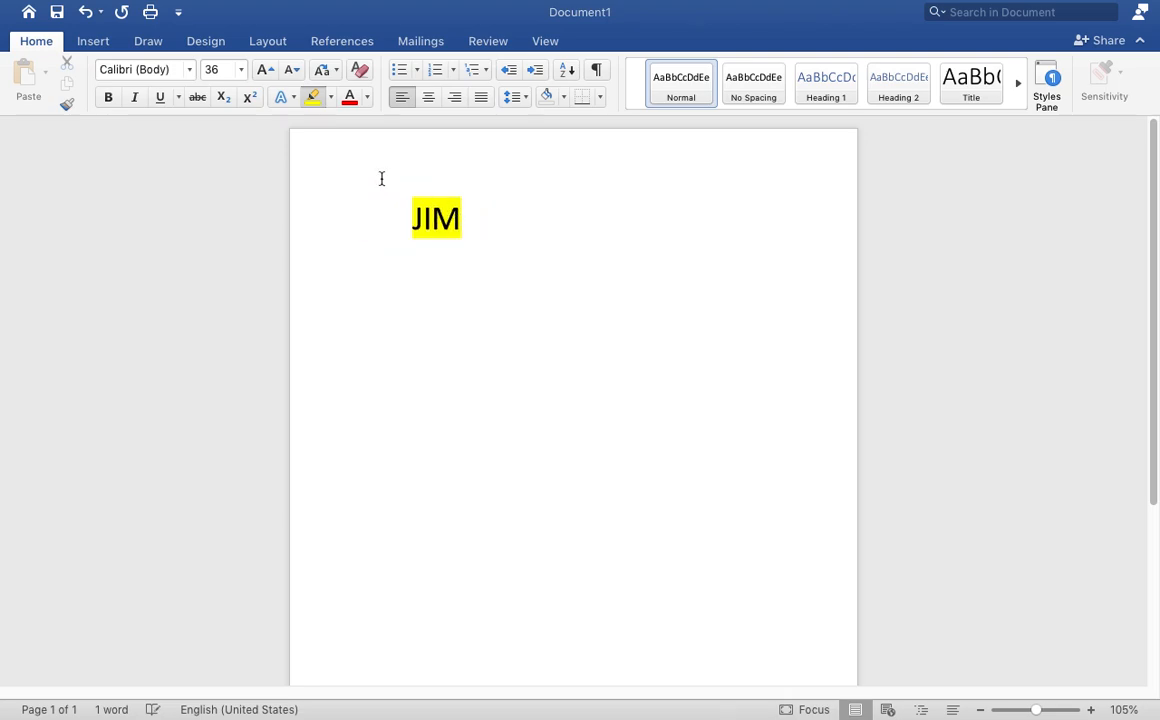
- Append ". TRF45" after the highlighted name and highlight TRF45 in yellow as well
left_click(314, 97)
left_click_drag(358, 205, 460, 222)
left_click(557, 206)
type(". TRF45")
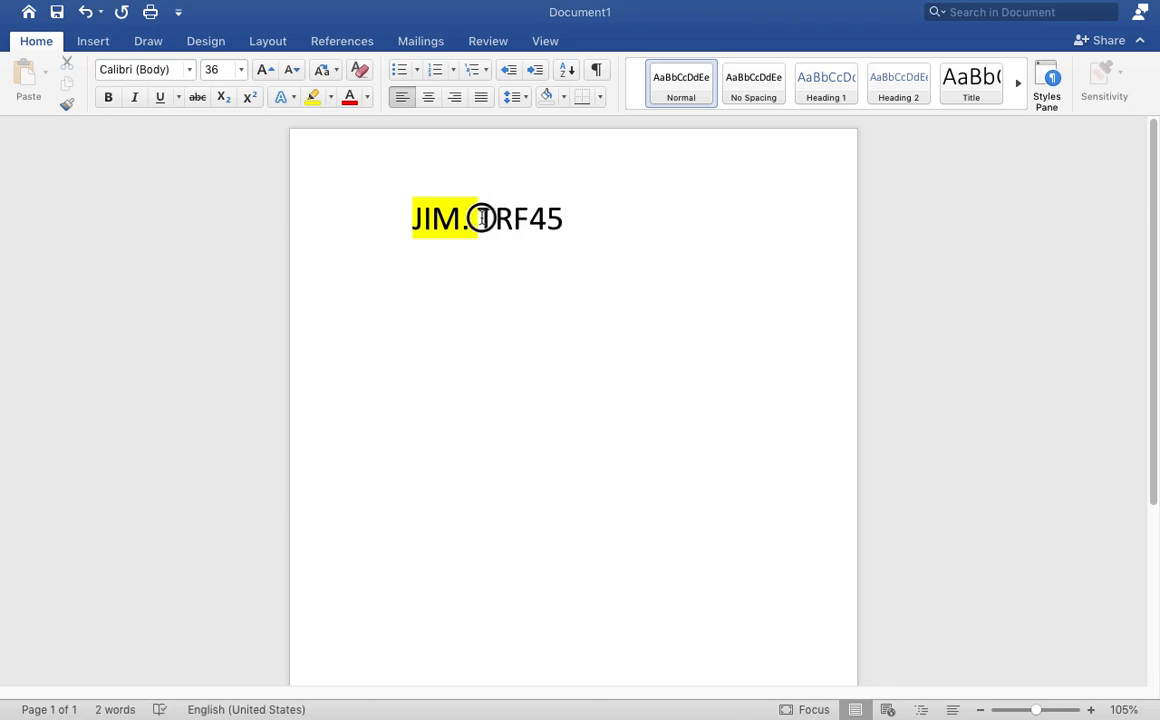
left_click_drag(479, 217, 592, 251)
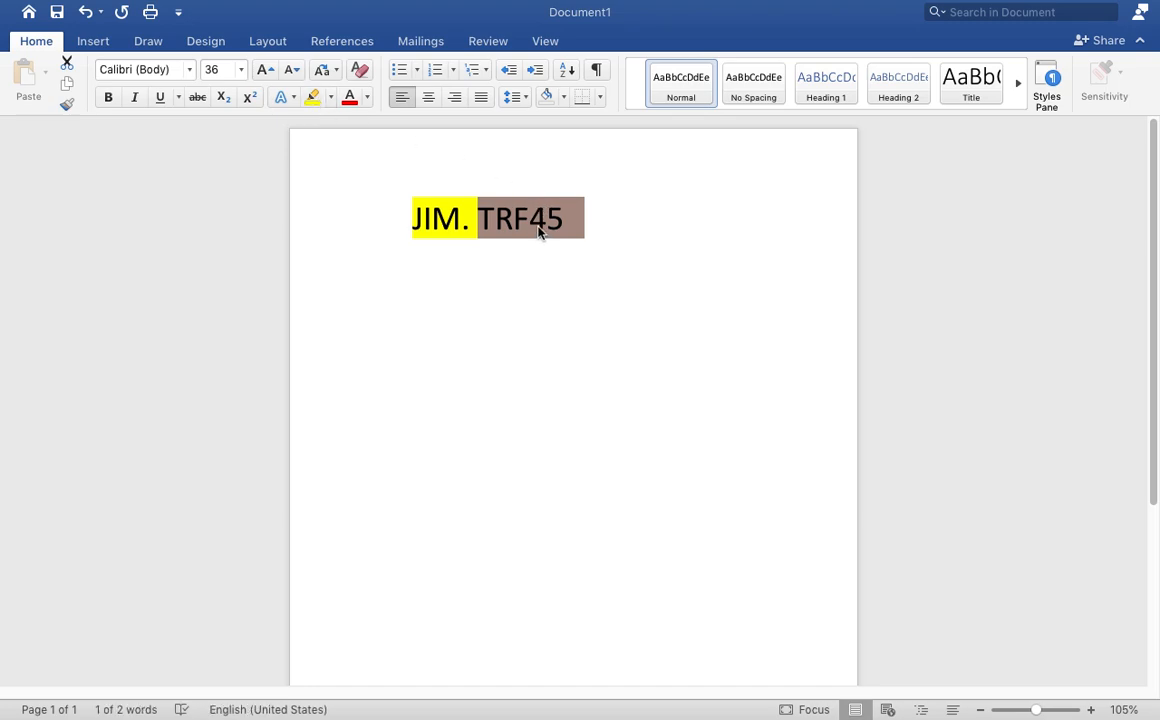
left_click(312, 98)
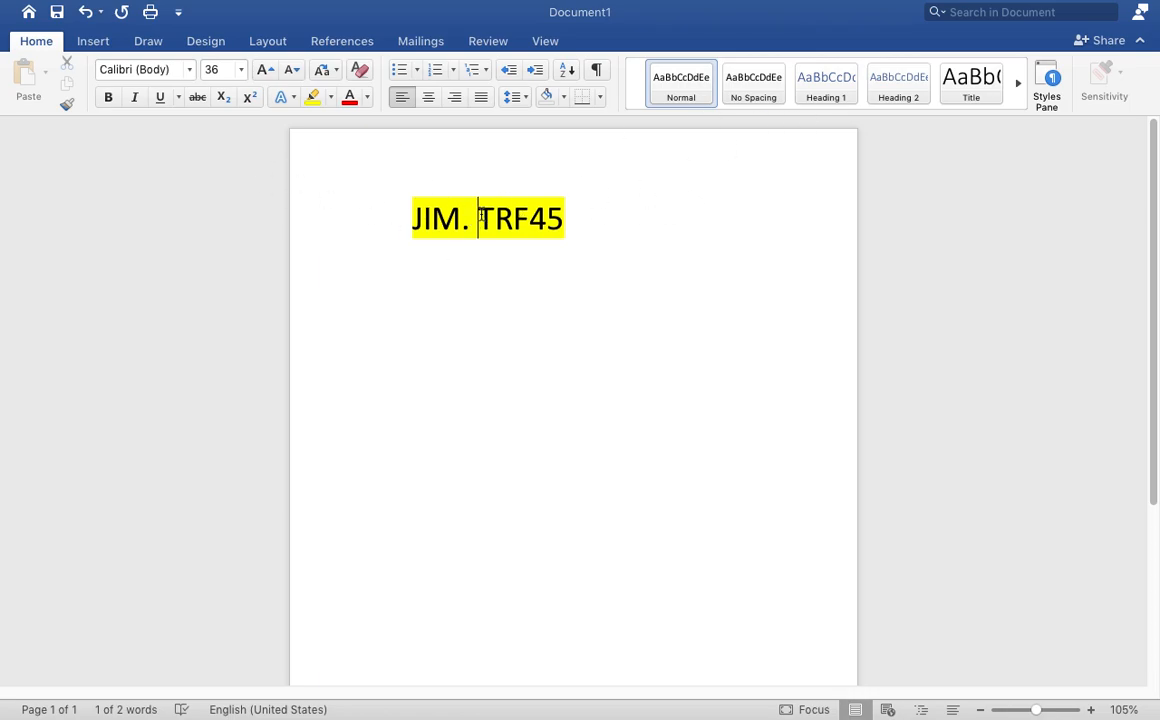
- Remove the yellow highlighting from TRF45 and the name using No Colour, and turn the highlighter off
left_click(331, 97)
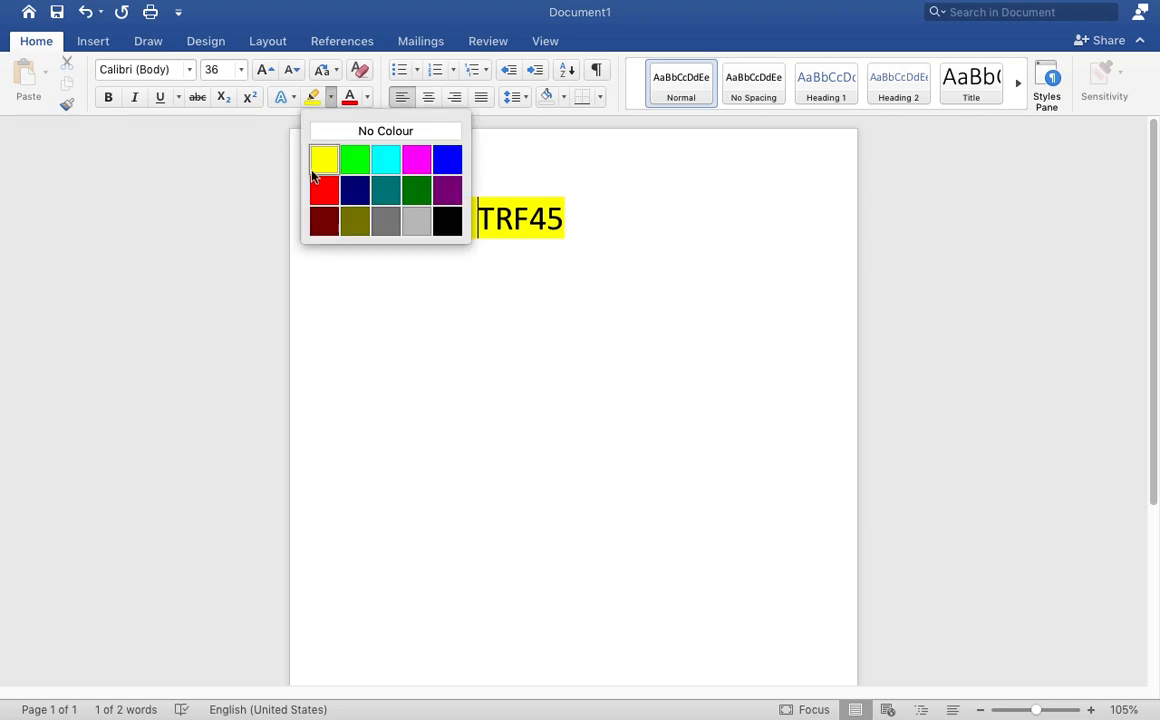
left_click(390, 133)
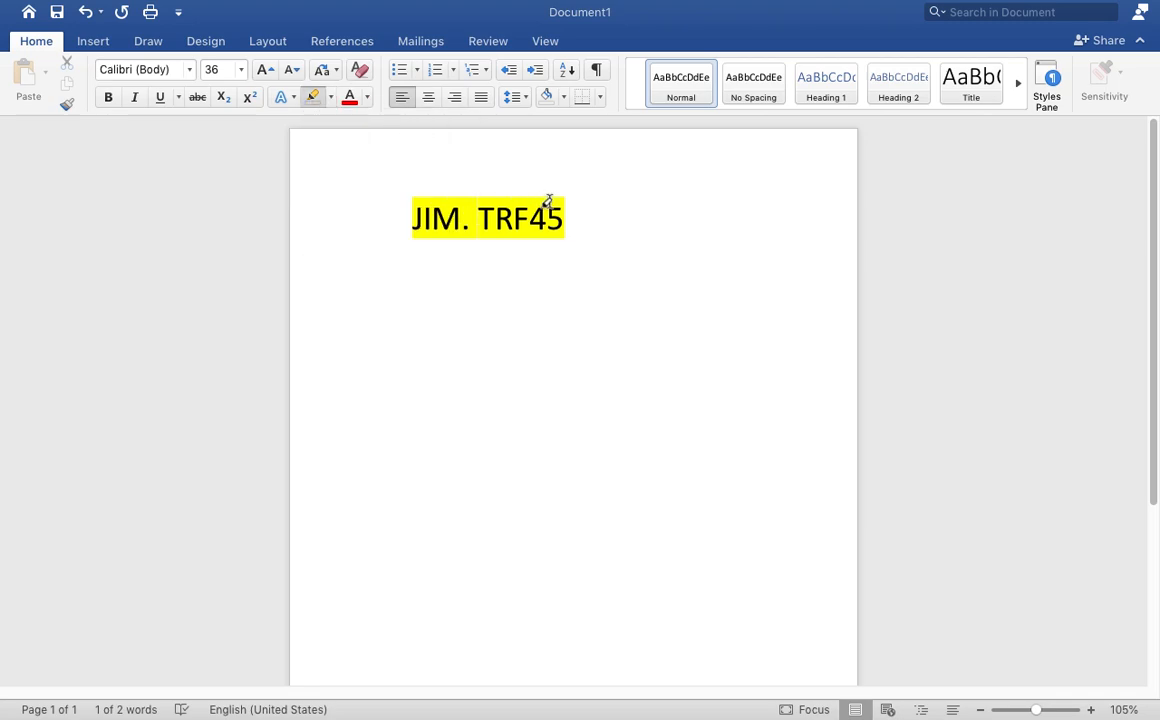
left_click_drag(475, 221, 564, 224)
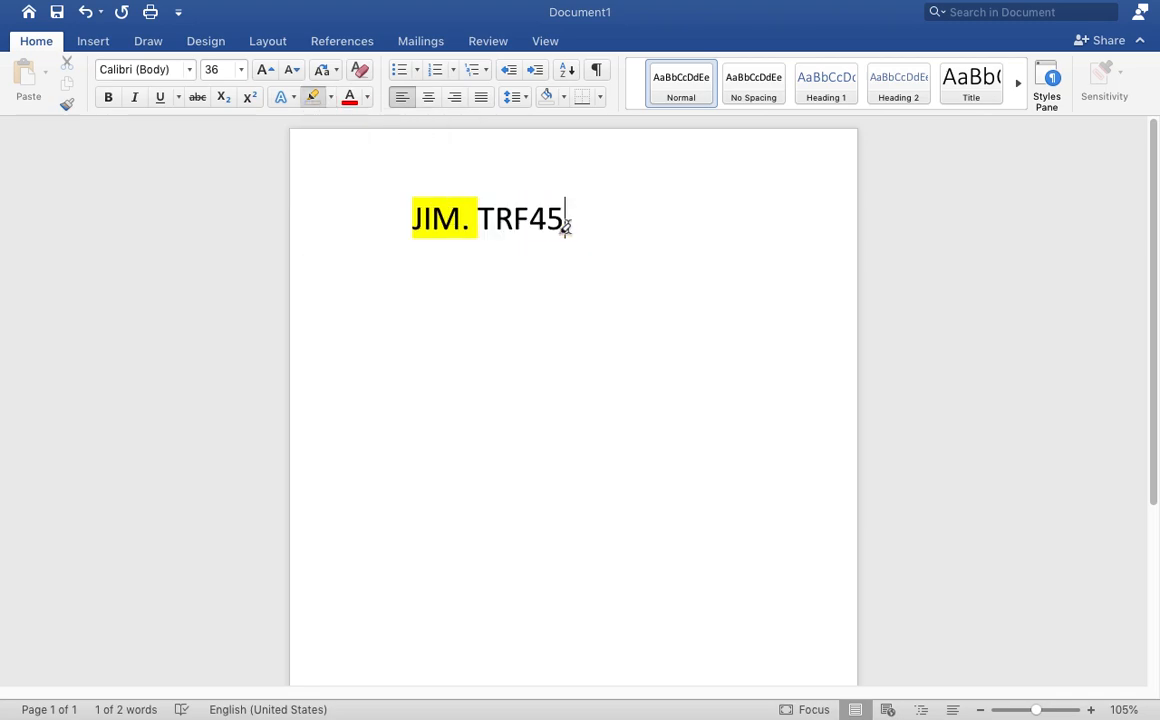
left_click_drag(360, 220, 479, 240)
left_click(312, 92)
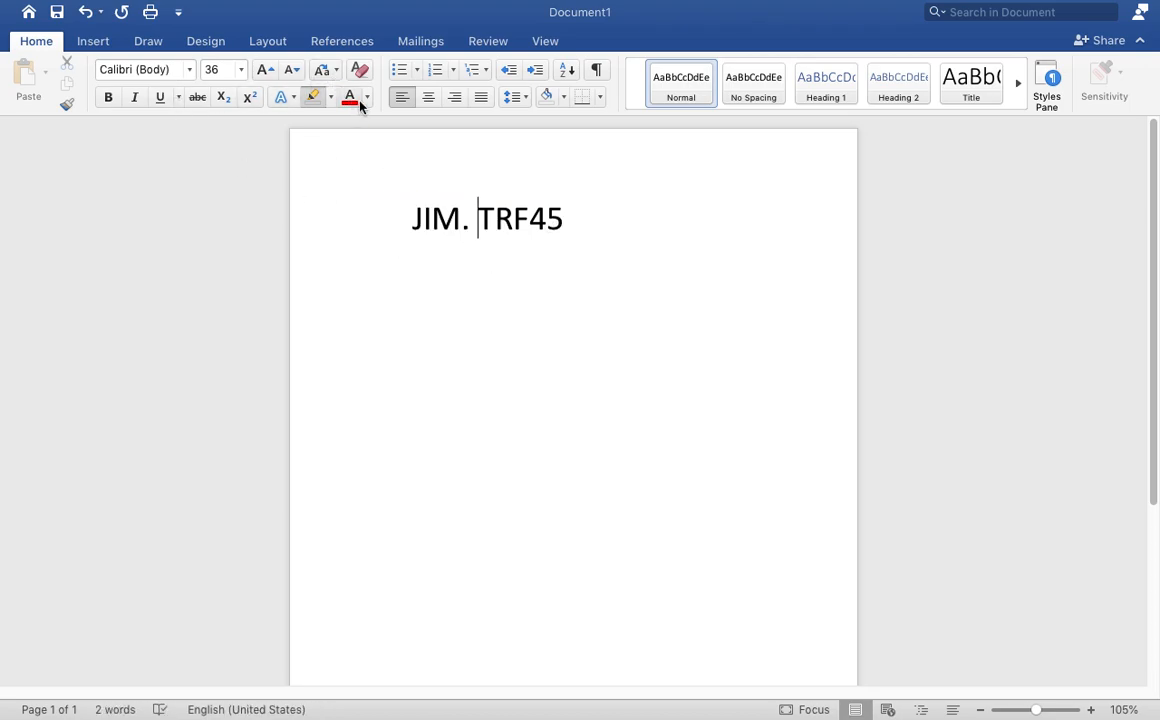
- Change the font colour of the name at the start of the line to red
left_click_drag(398, 214, 456, 236)
left_click(349, 97)
left_click(518, 295)
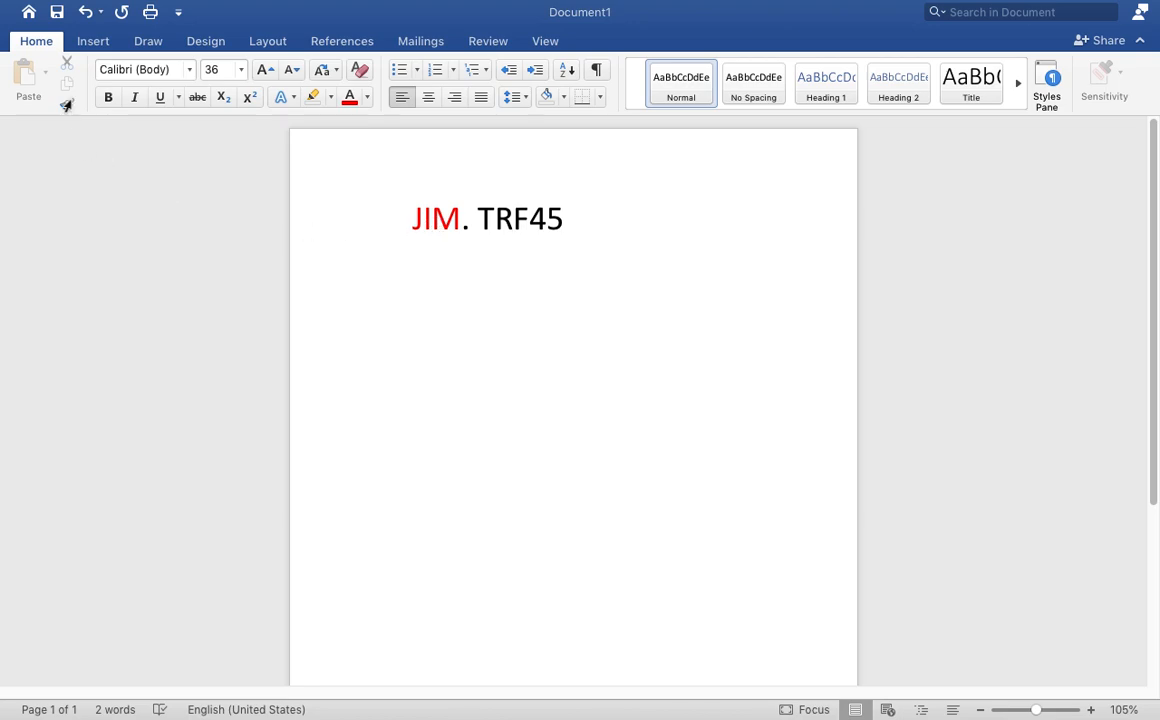
- Insert the picture file cat-blue-eyes.jpg from the Downloads folder into the document
left_click(80, 44)
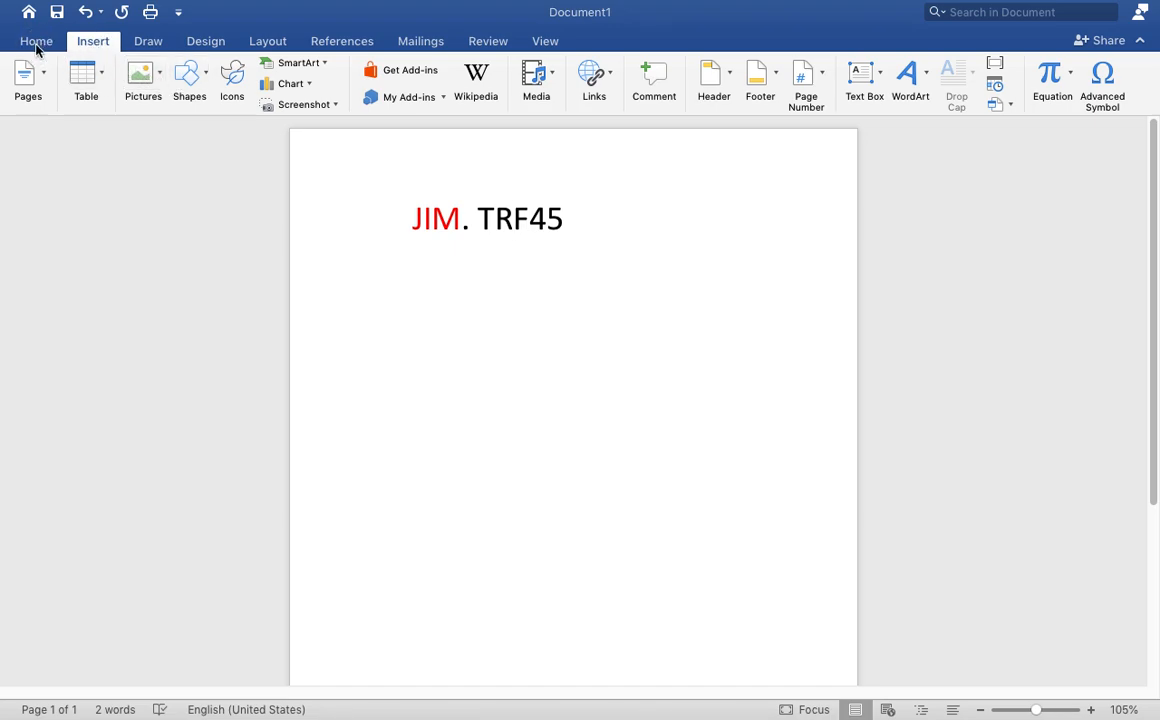
left_click(36, 44)
left_click(89, 45)
left_click(153, 84)
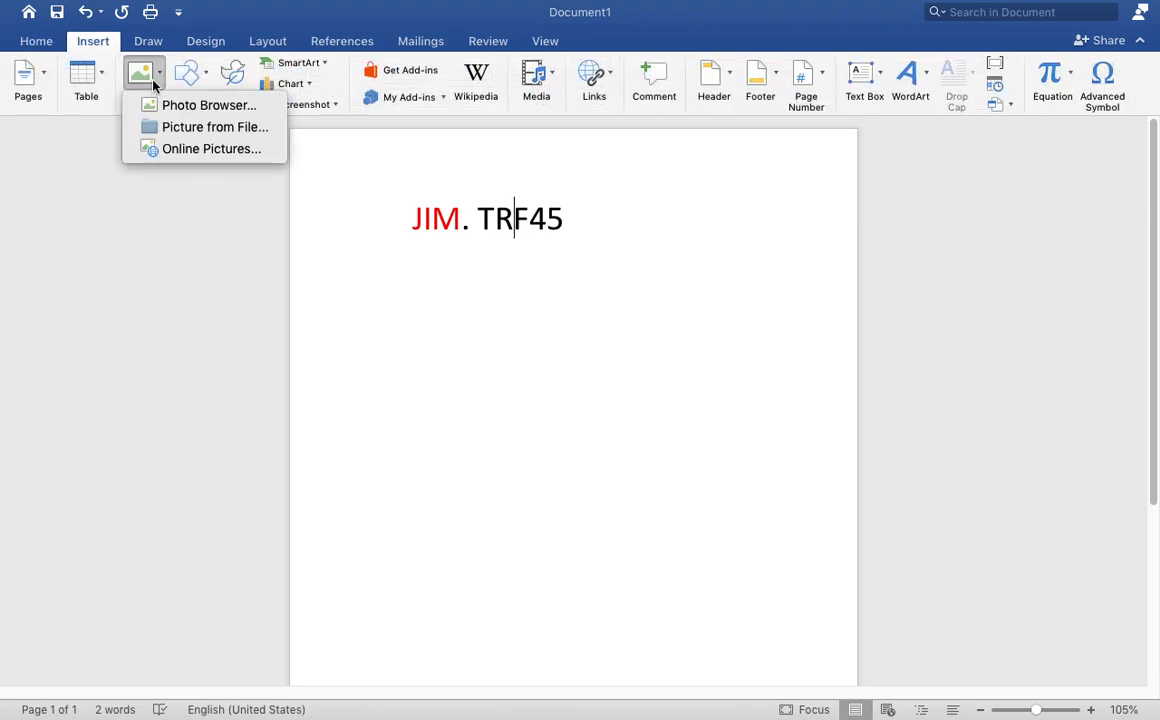
left_click(157, 131)
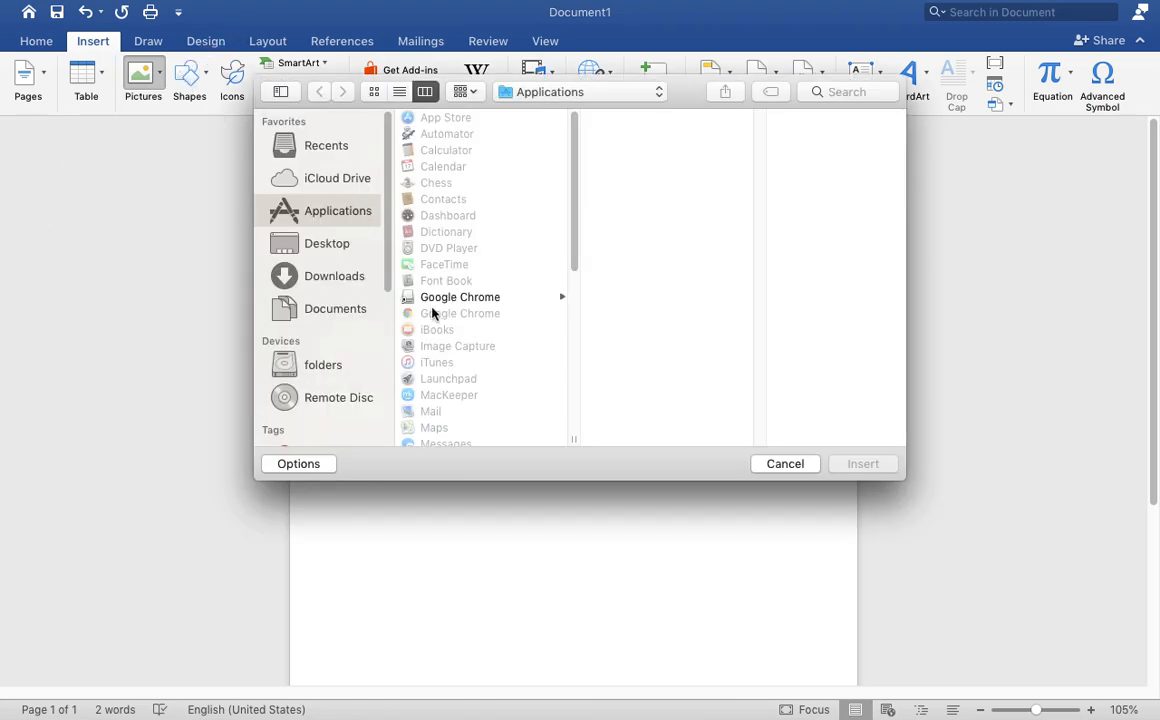
left_click(338, 244)
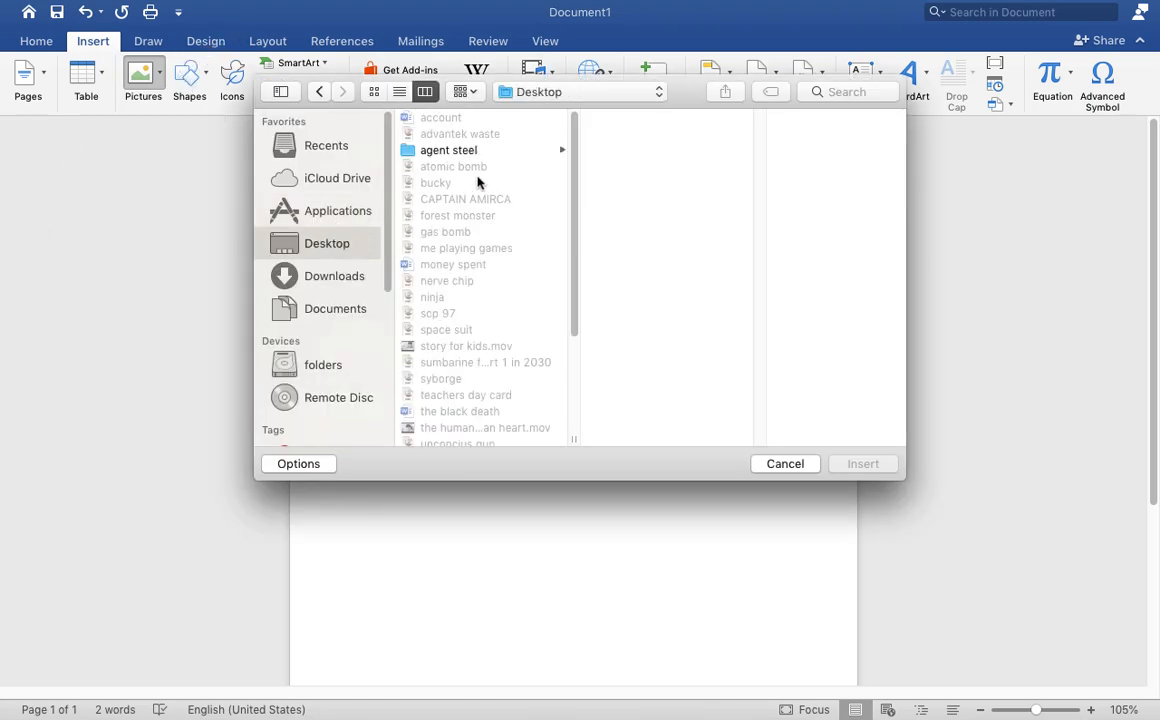
scroll(484, 386, "down", 5)
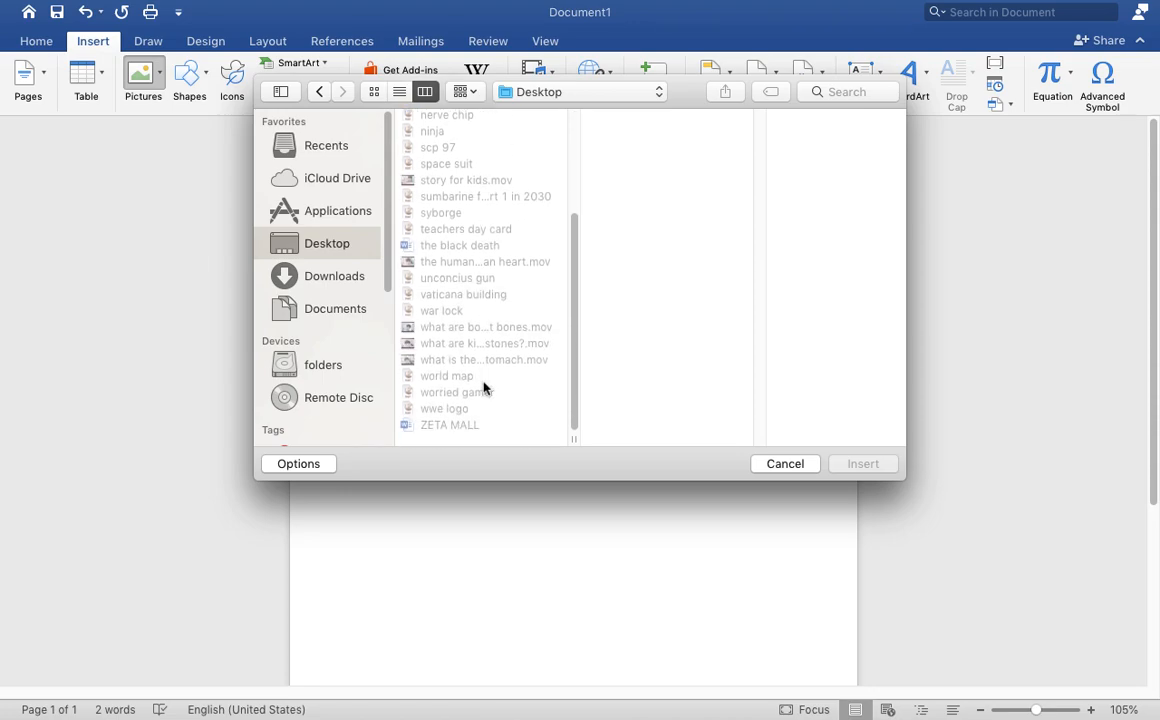
left_click(316, 279)
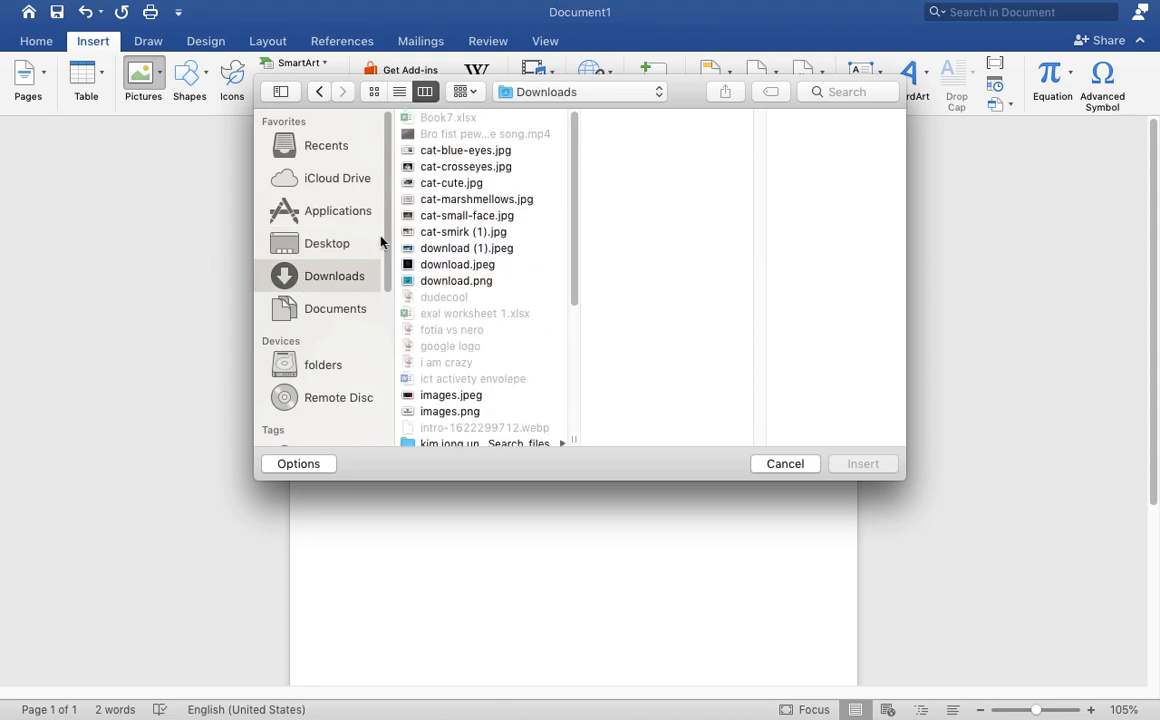
left_click(452, 250)
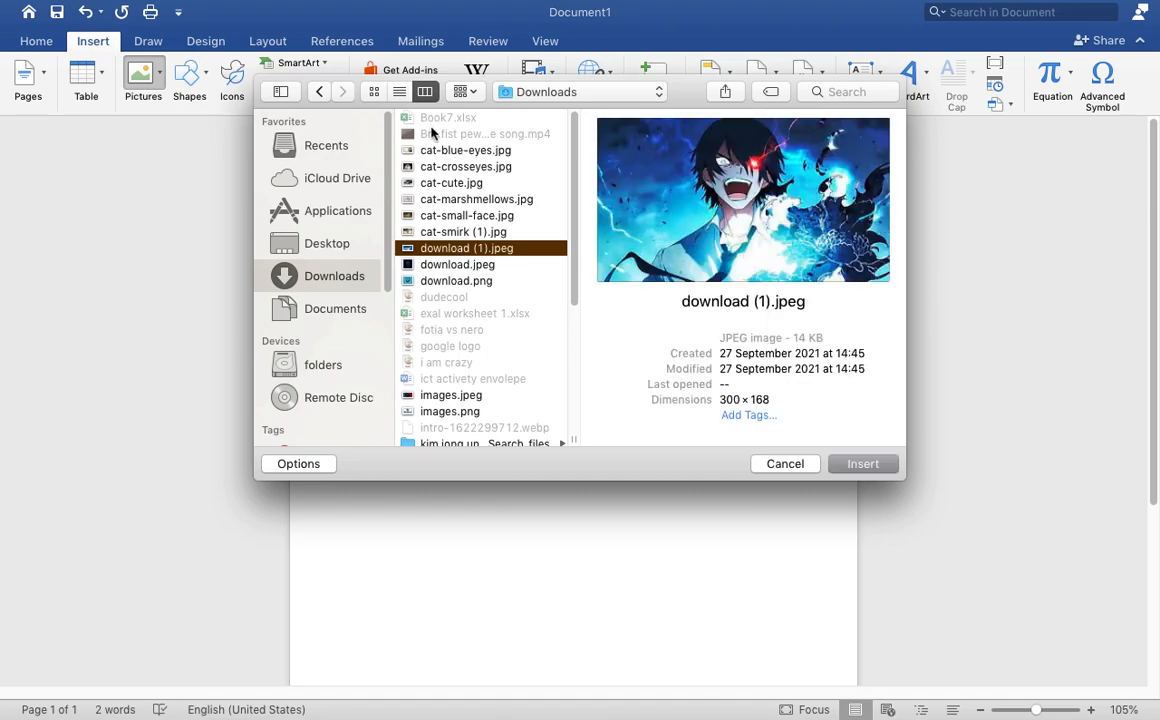
left_click(441, 152)
left_click(862, 464)
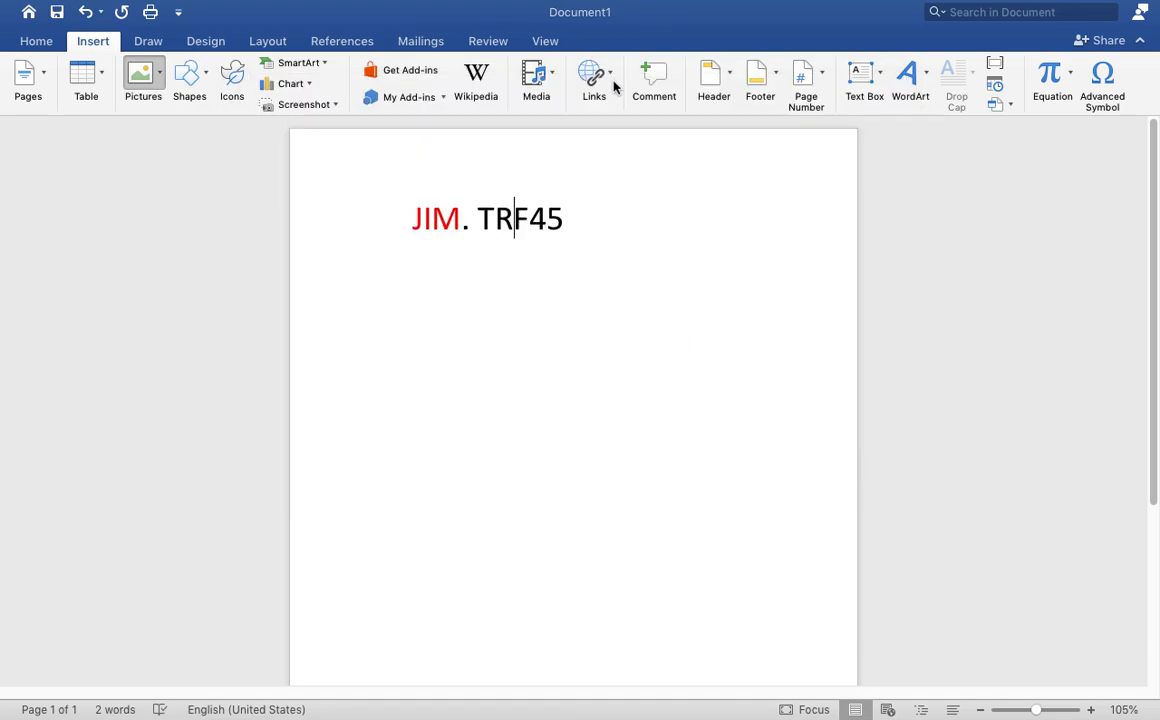
- Set the kitten picture's text wrapping to Square and move the picture below the text line
left_click(550, 364)
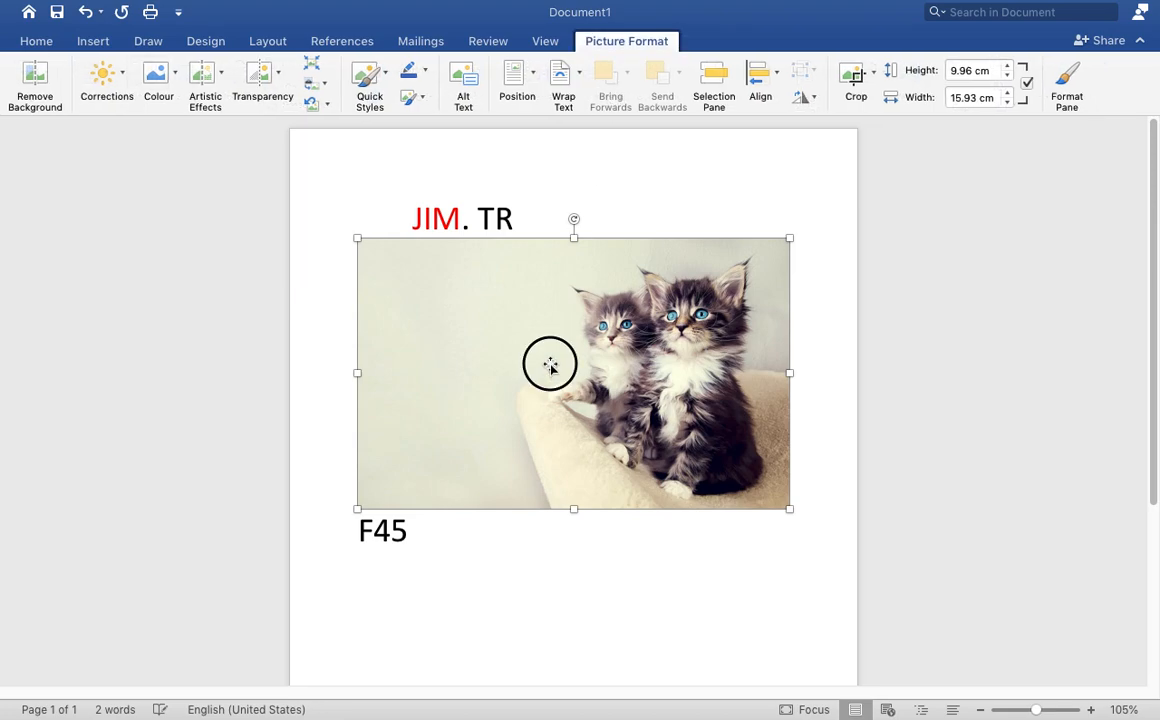
mouse_move(533, 365)
left_mouse_down()
mouse_move(494, 362)
mouse_move(585, 278)
mouse_move(548, 353)
left_mouse_up()
left_click(494, 362)
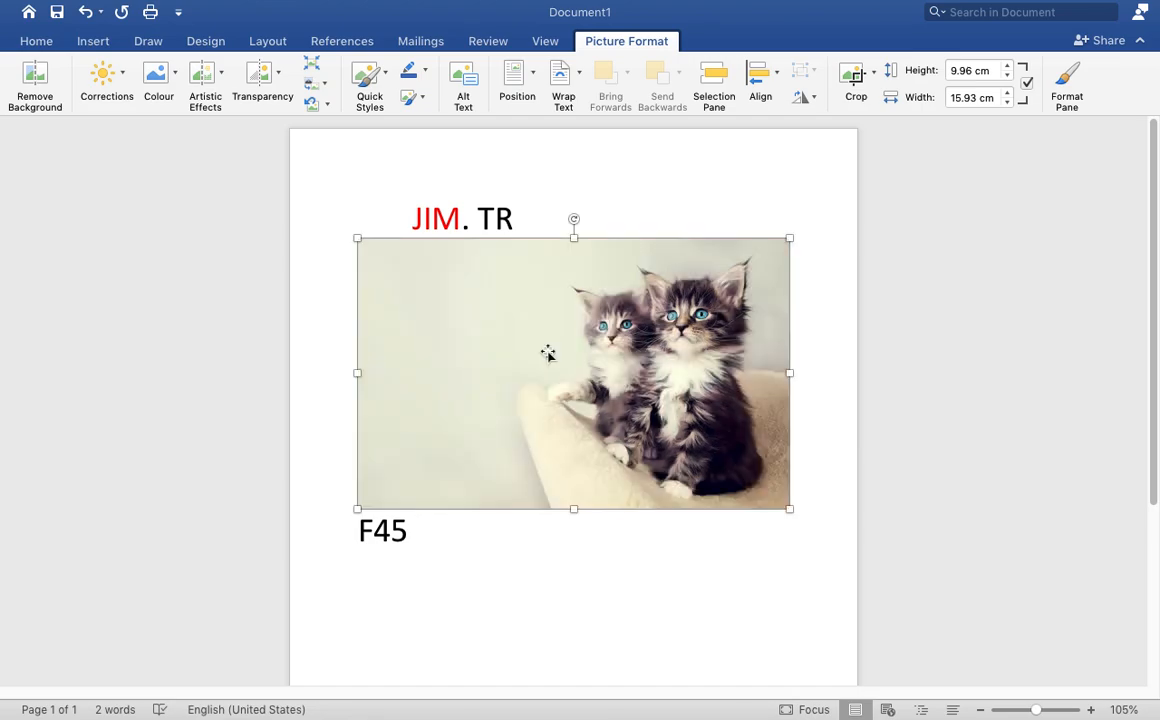
right_click(548, 354)
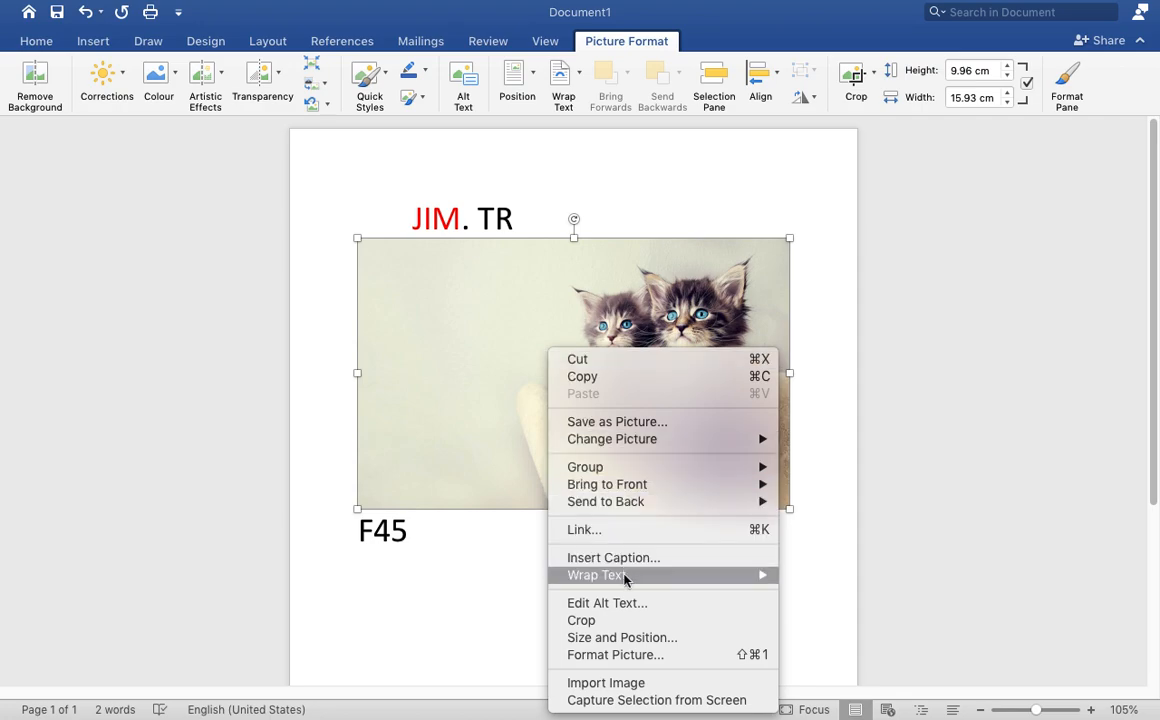
mouse_move(625, 578)
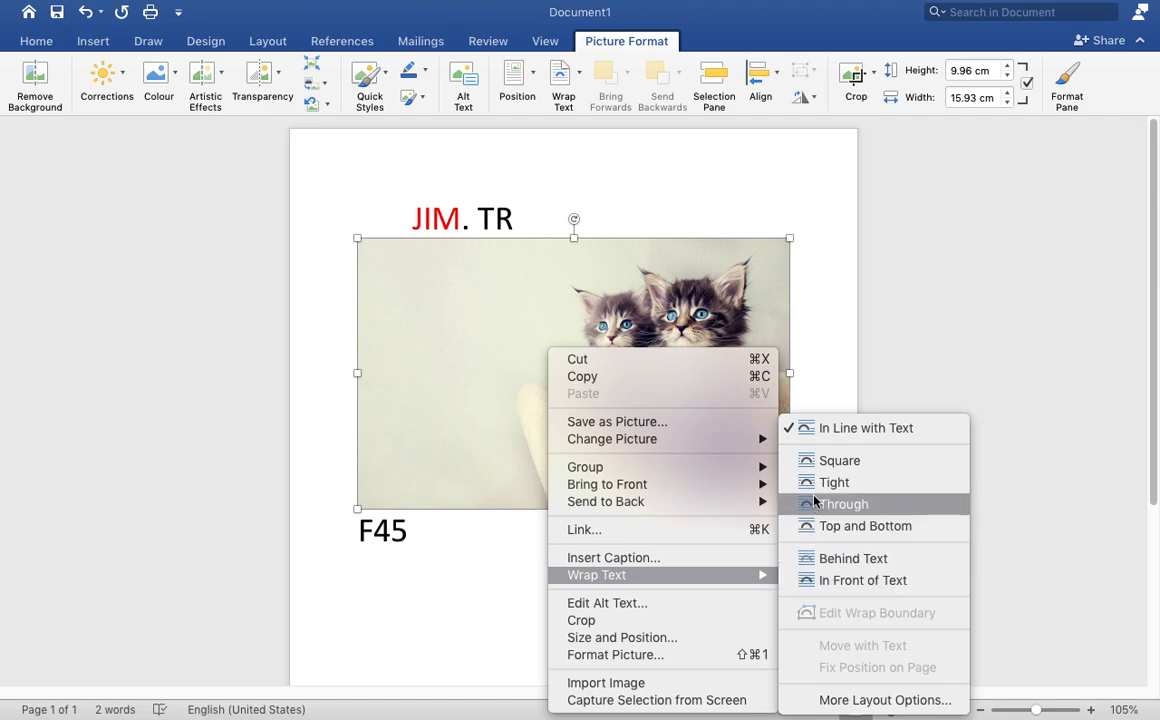
left_click(812, 461)
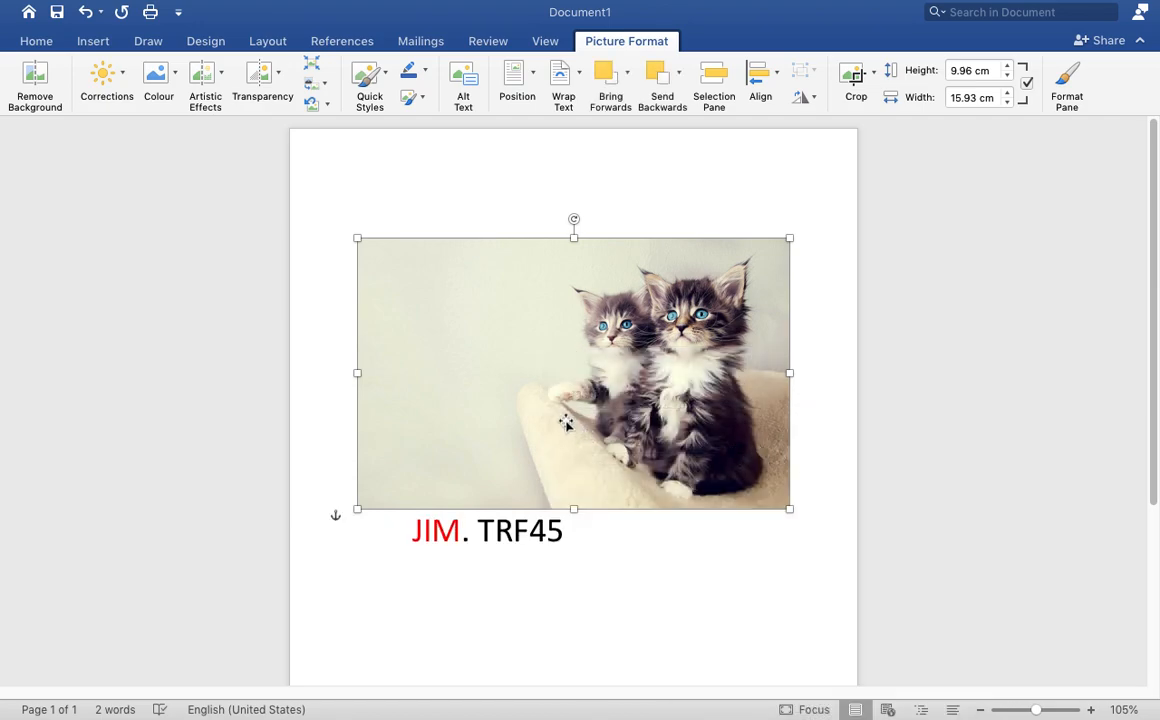
left_click_drag(565, 422, 550, 470)
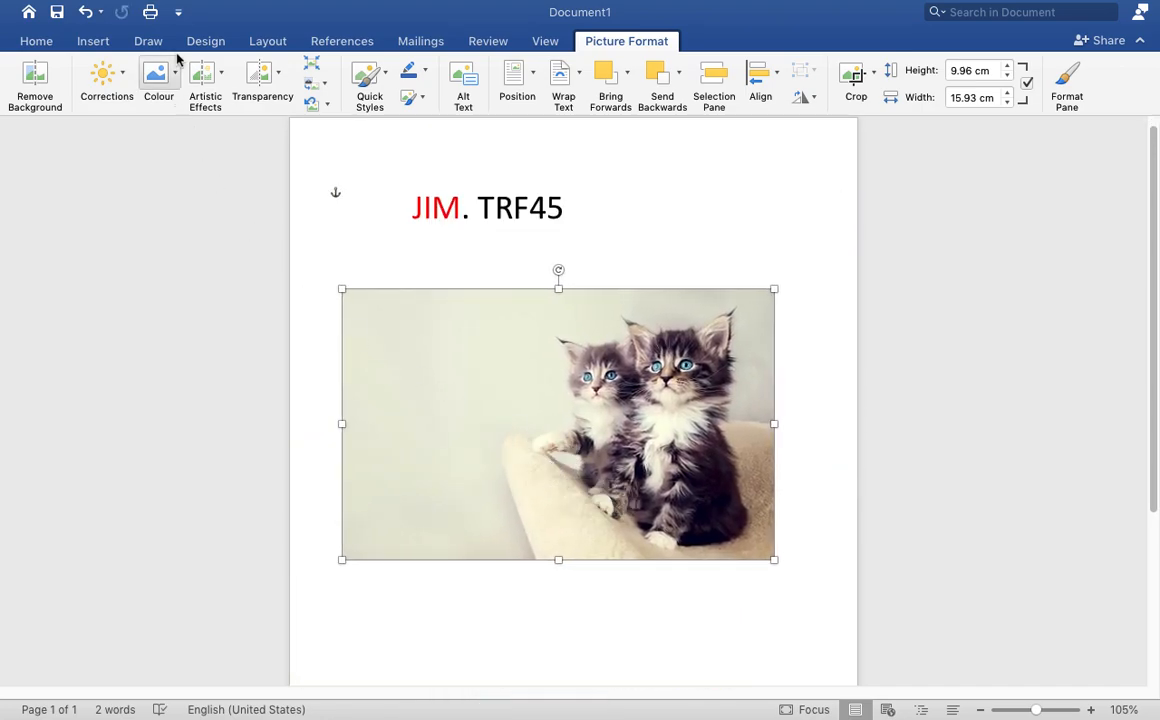
- Draw a curved red pen stroke under the text line and a short one to its right, then switch to the pencil
left_click(148, 43)
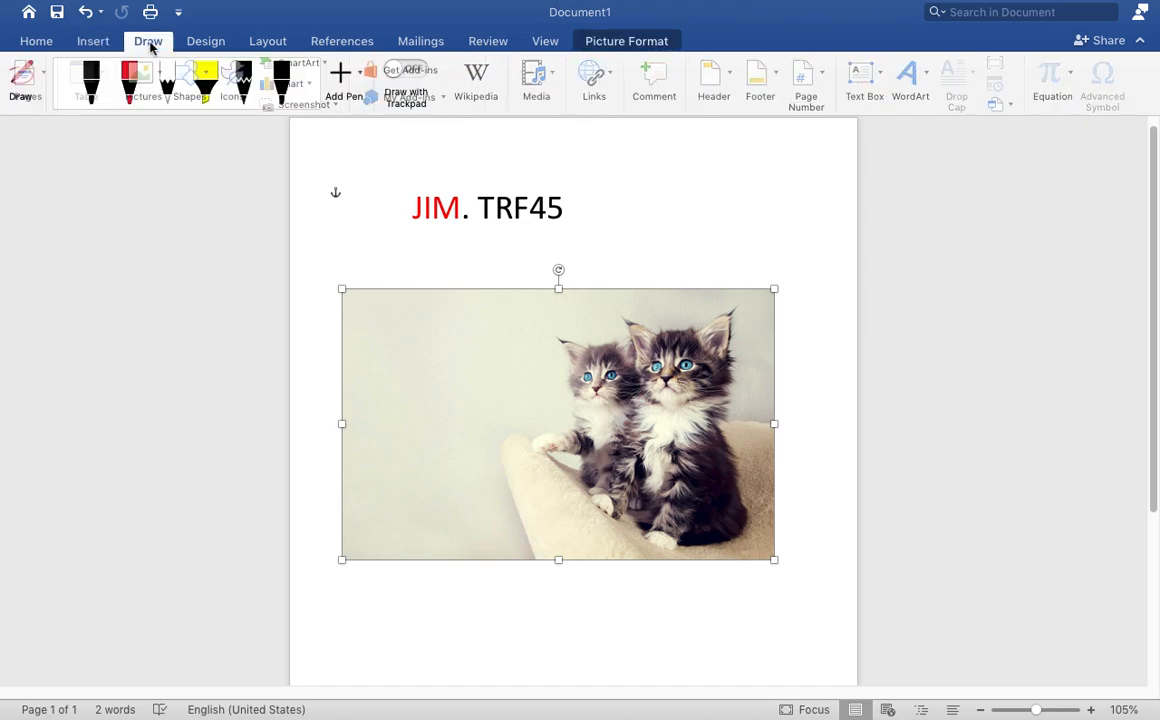
left_click(145, 99)
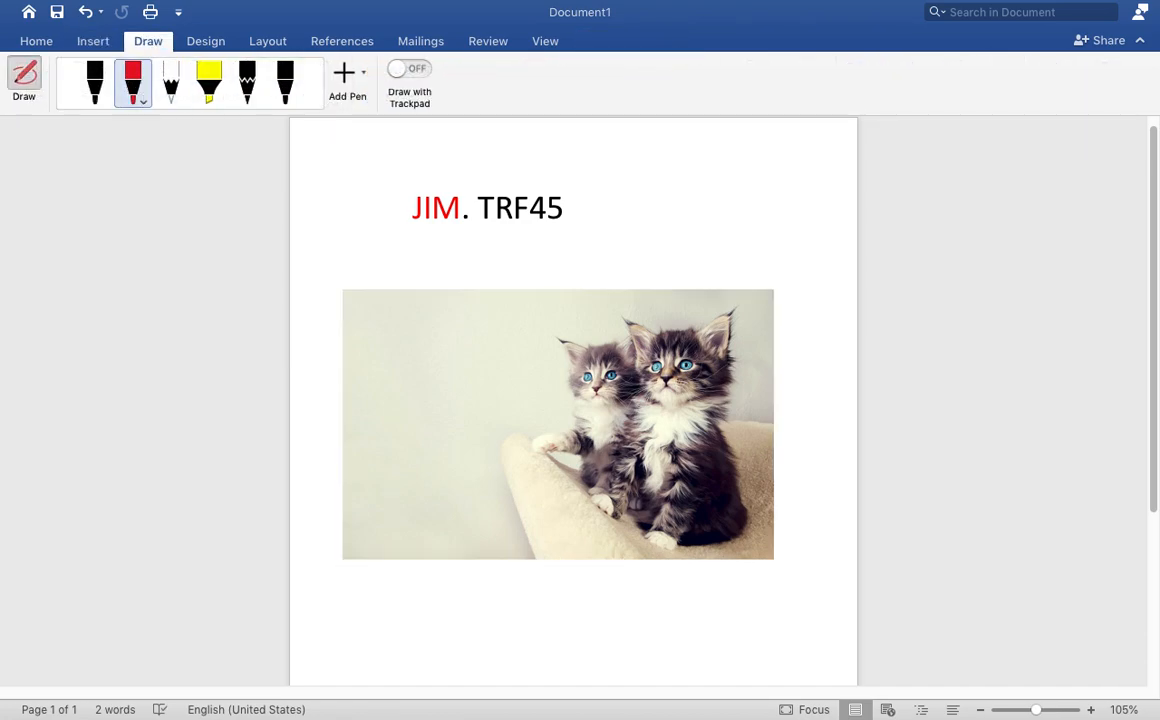
mouse_move(370, 245)
left_mouse_down()
mouse_move(409, 267)
mouse_move(466, 274)
mouse_move(611, 245)
left_mouse_up()
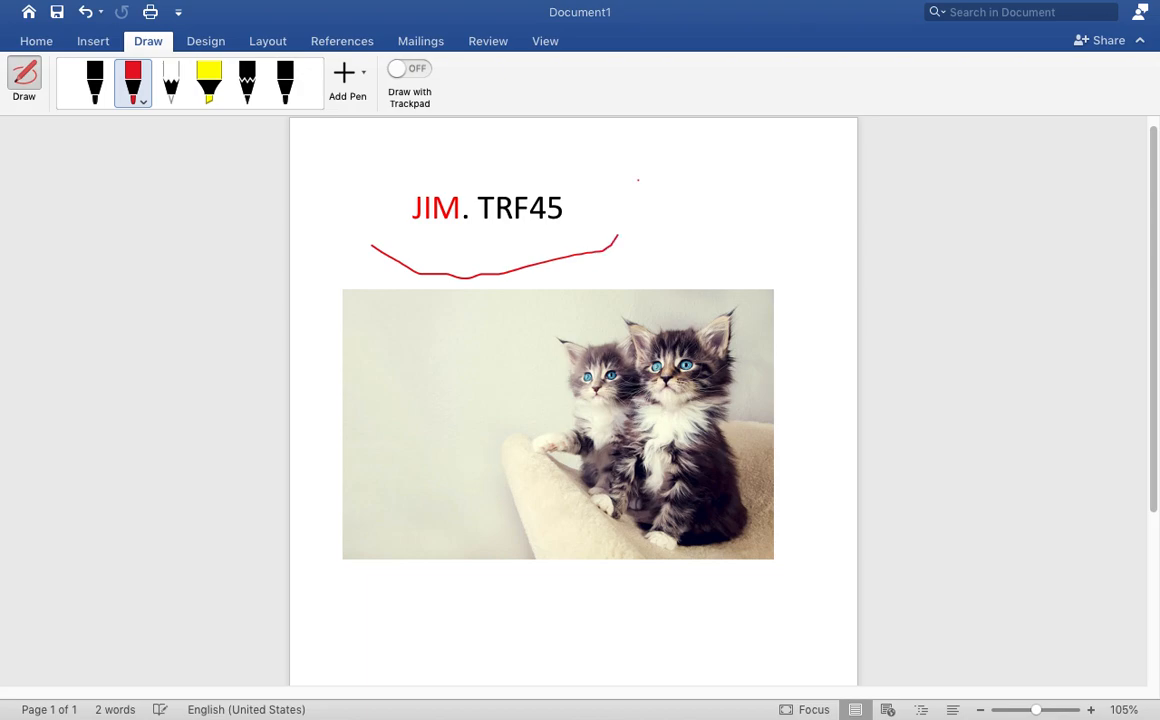
mouse_move(630, 192)
left_mouse_down()
mouse_move(668, 196)
mouse_move(707, 181)
left_mouse_up()
left_click(186, 95)
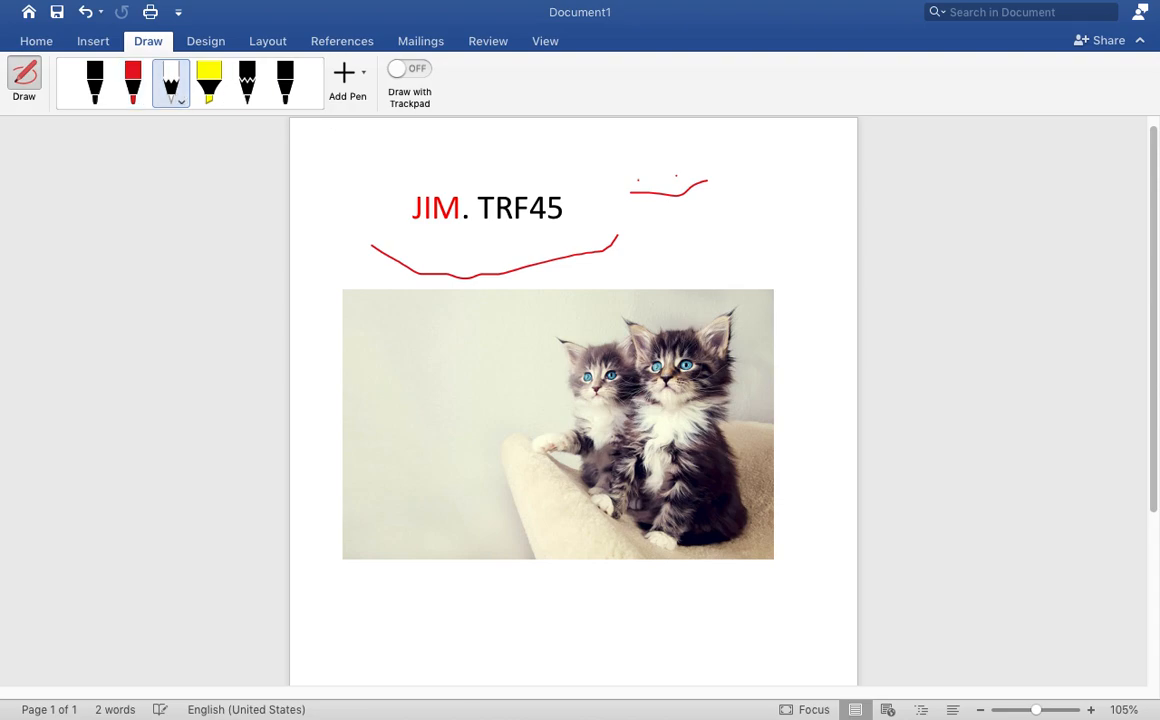
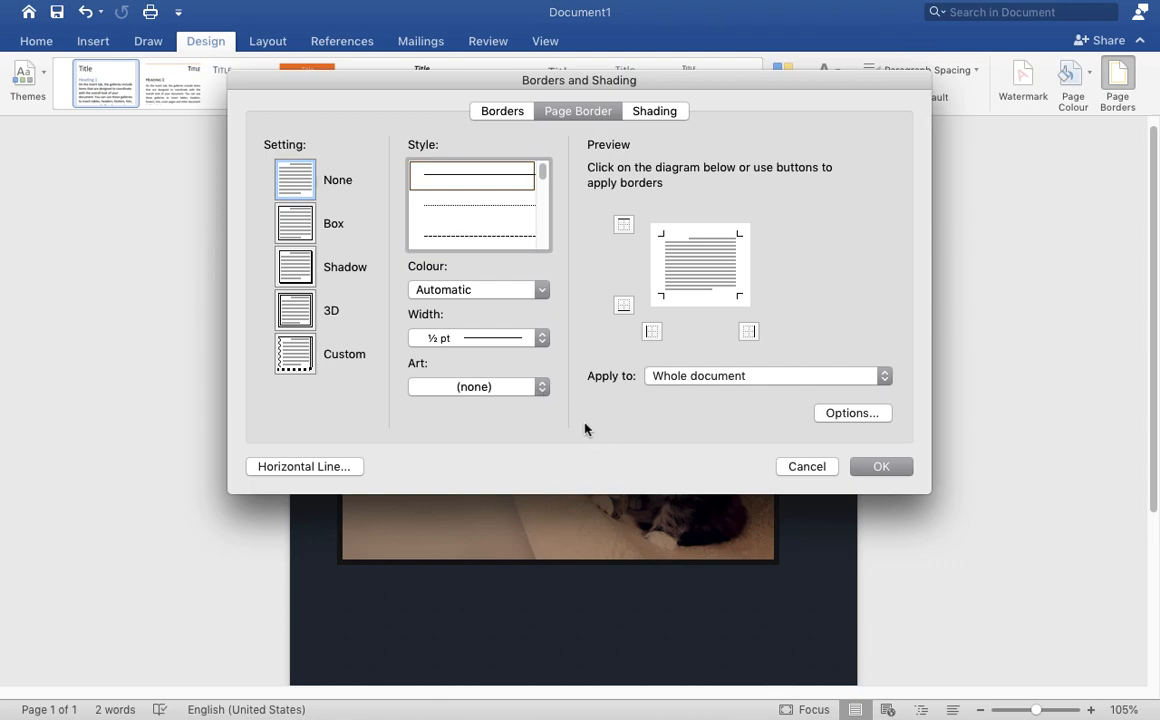
- Apply an art page border of green and turquoise globes to the whole document
left_click(541, 390)
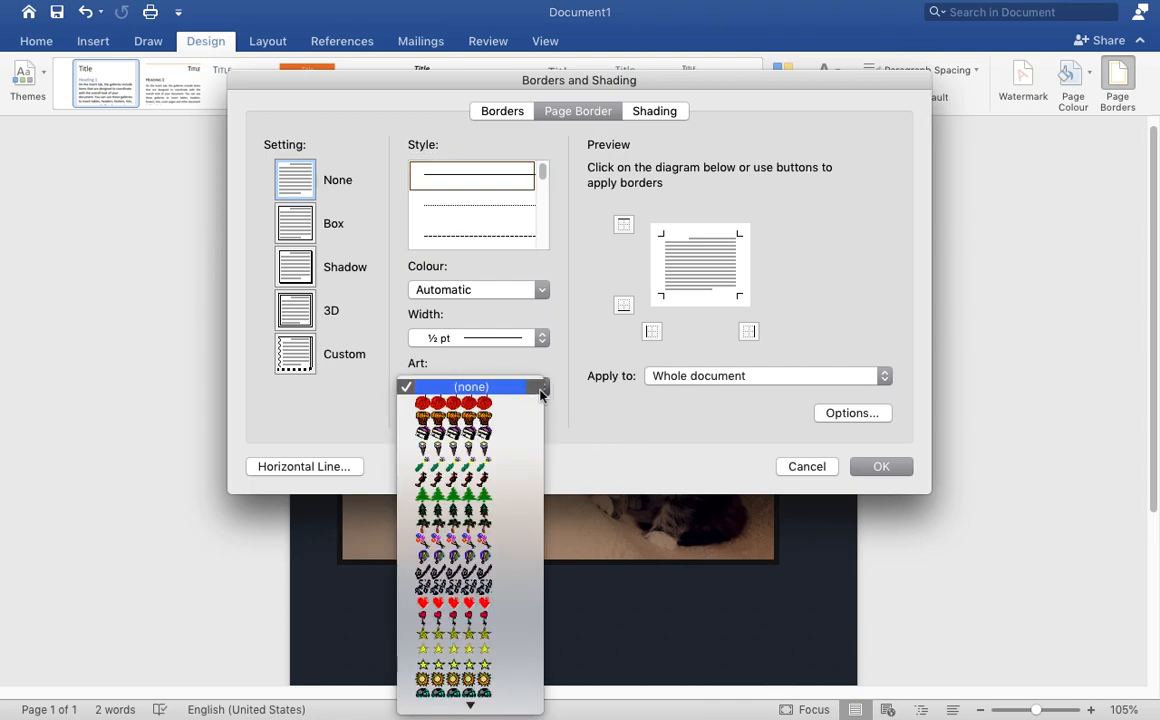
left_click(540, 390)
left_click(542, 391)
scroll(513, 621, "down", 5)
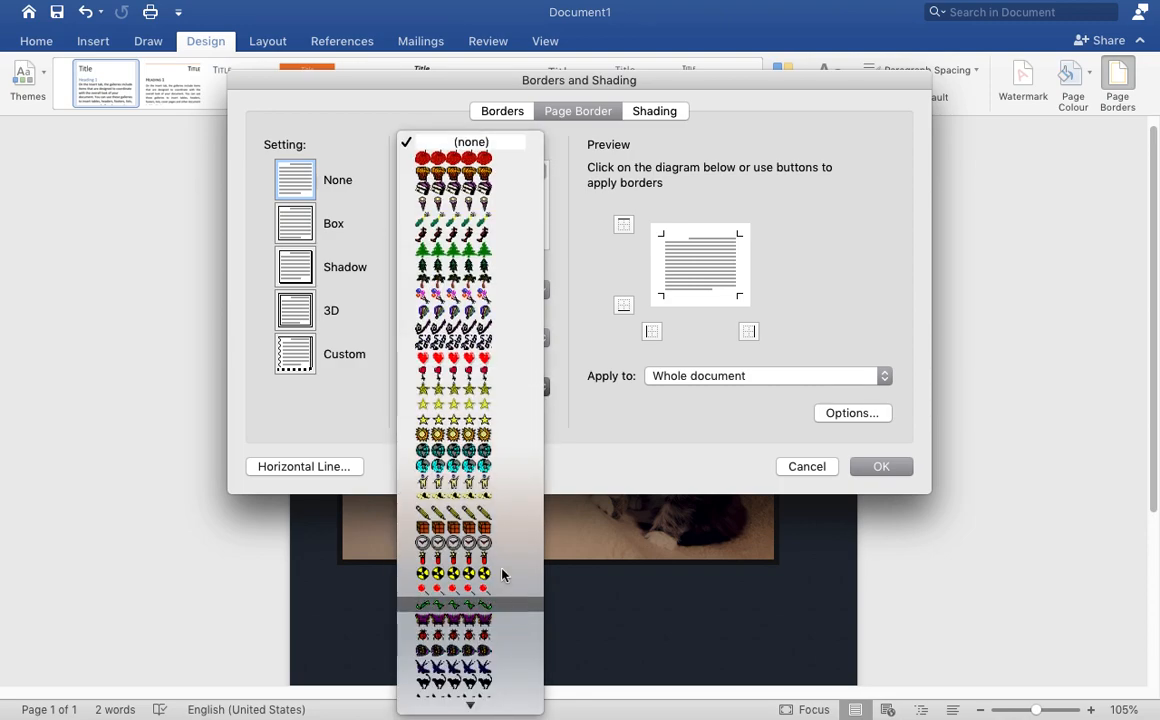
left_click(487, 466)
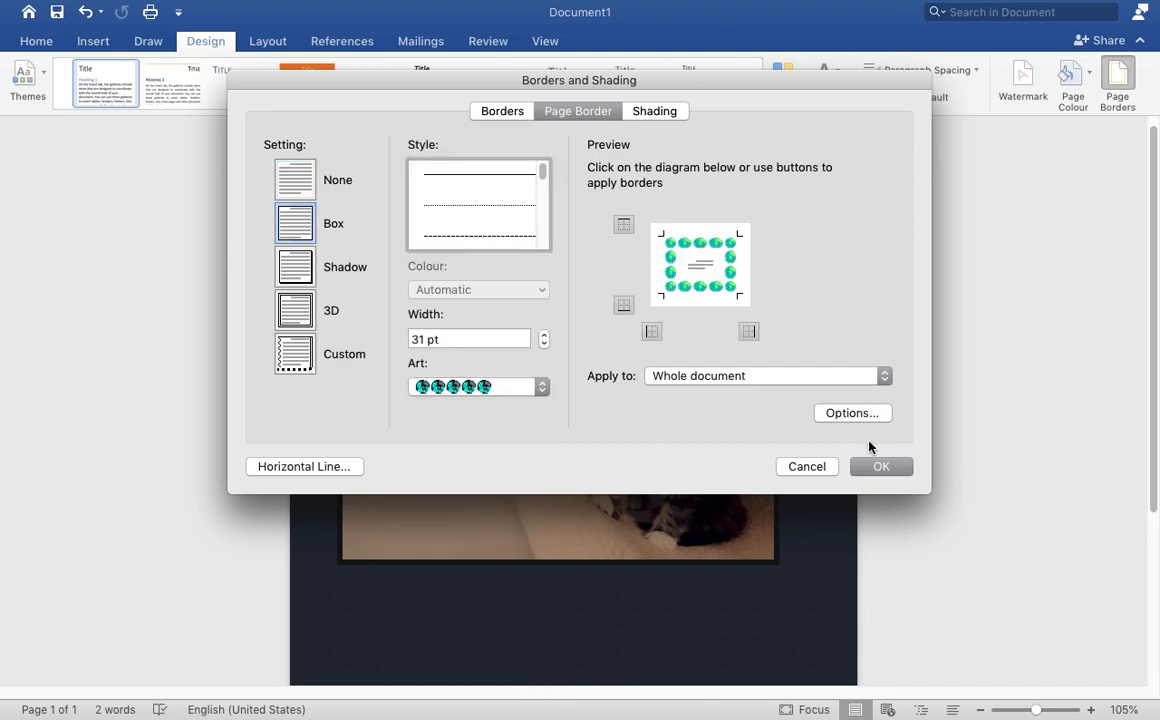
left_click(872, 470)
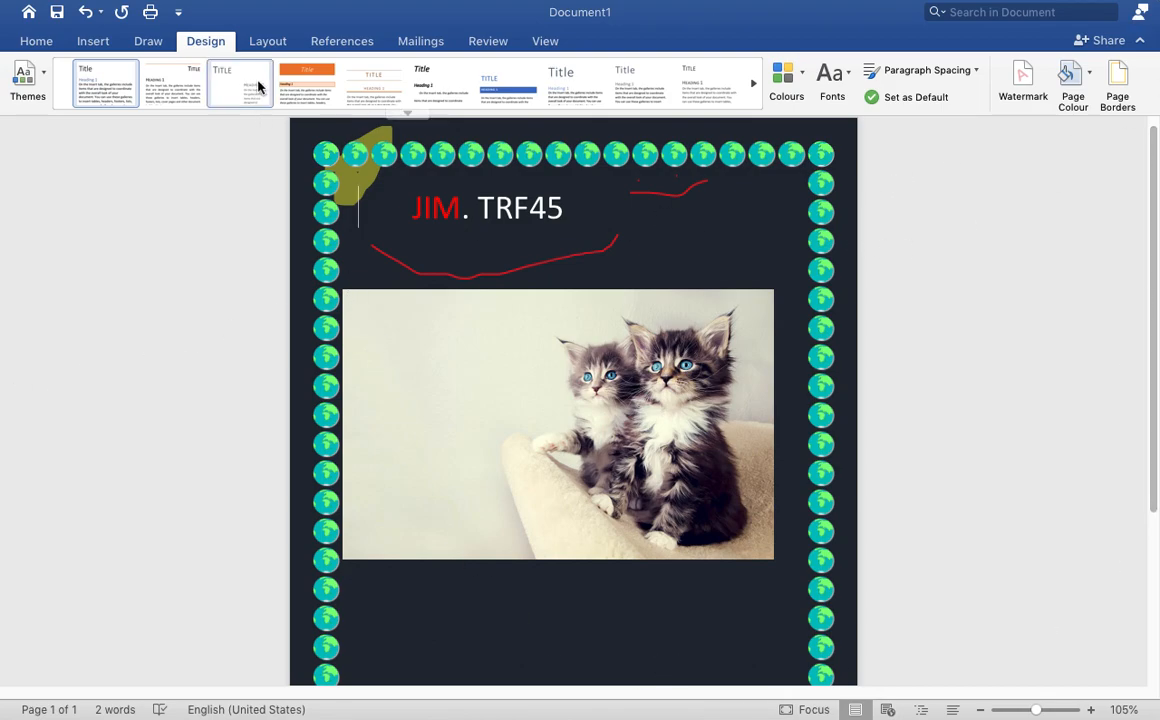
- Recolour the kitten picture with the sepia variation
left_click(555, 382)
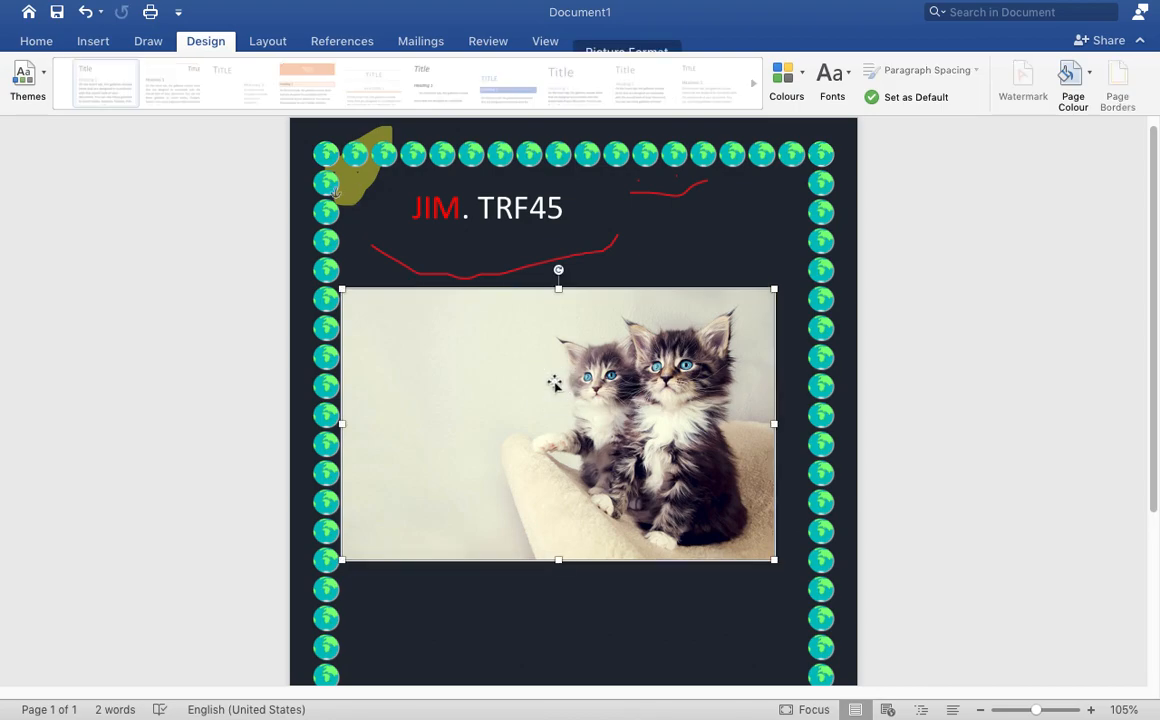
left_click(624, 45)
left_click(559, 72)
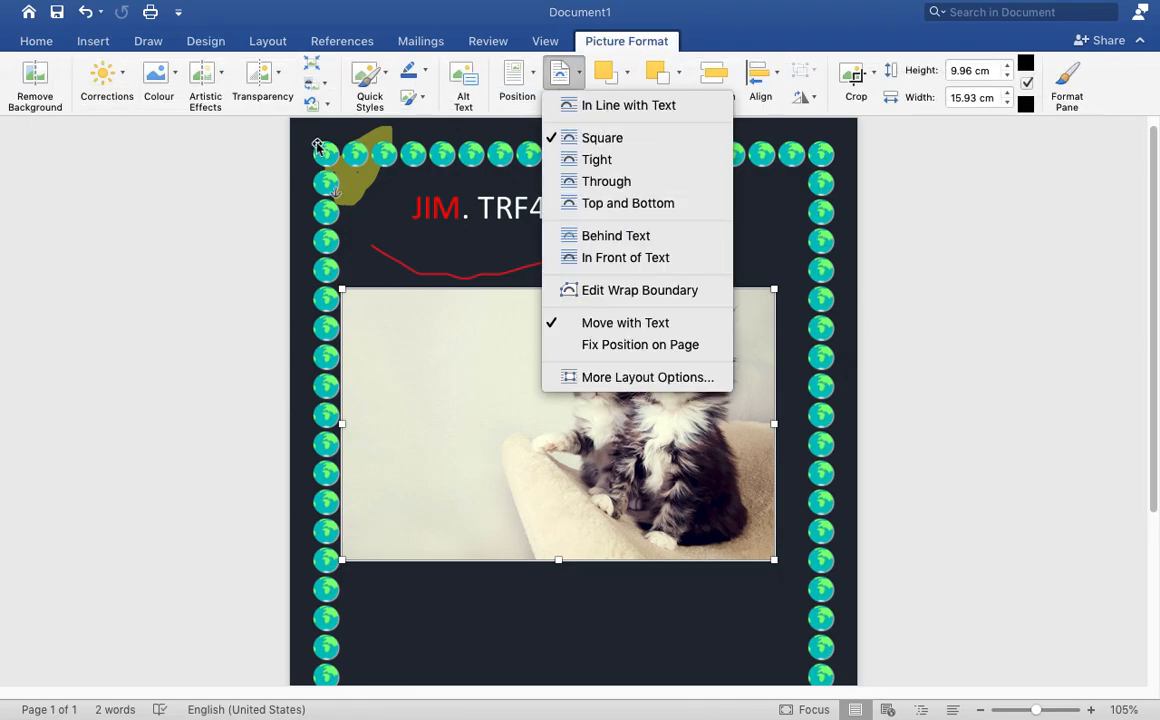
left_click(468, 378)
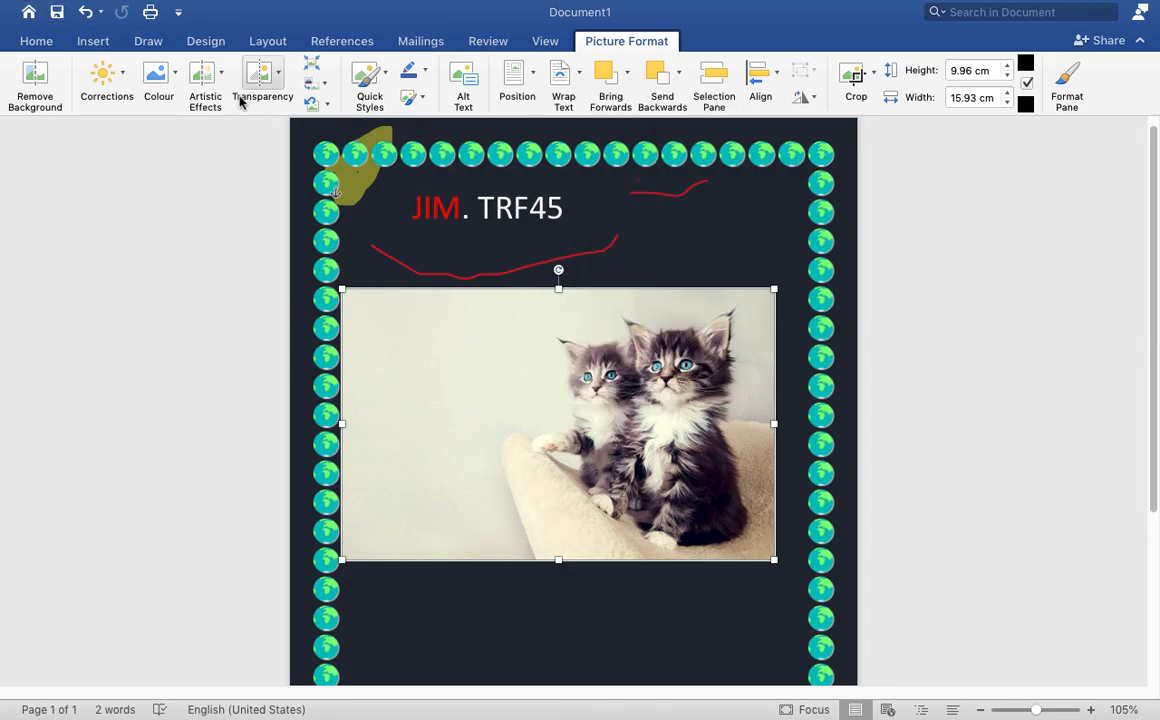
left_click(156, 76)
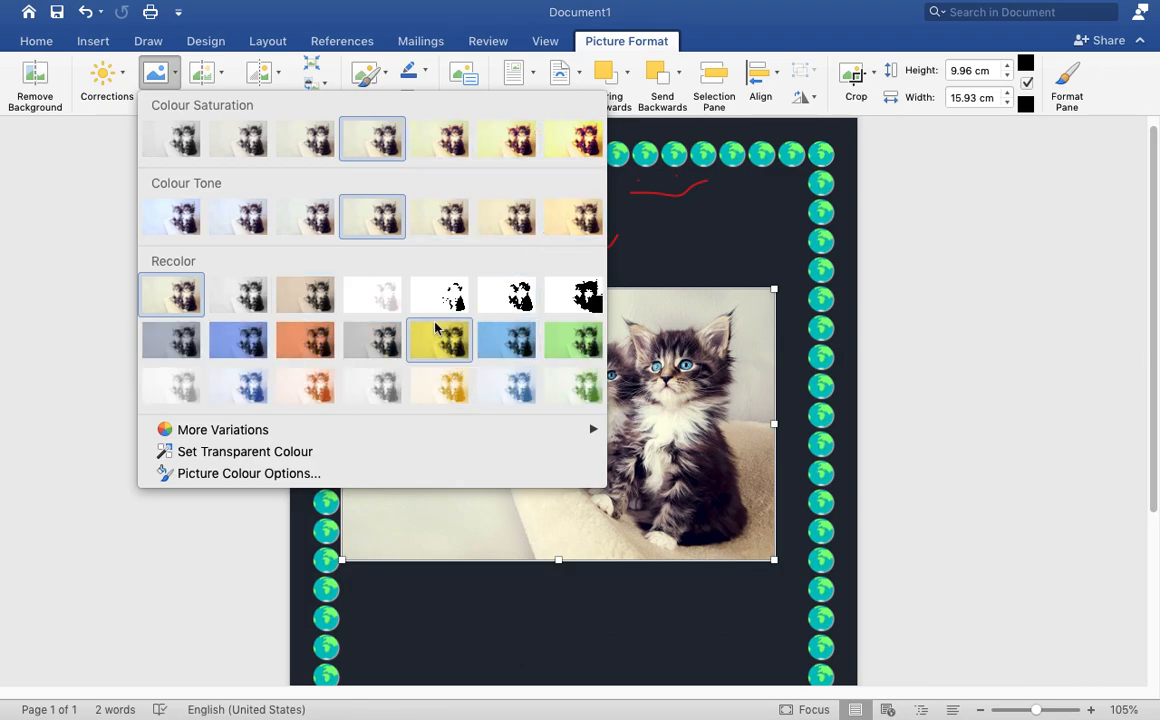
left_click(284, 306)
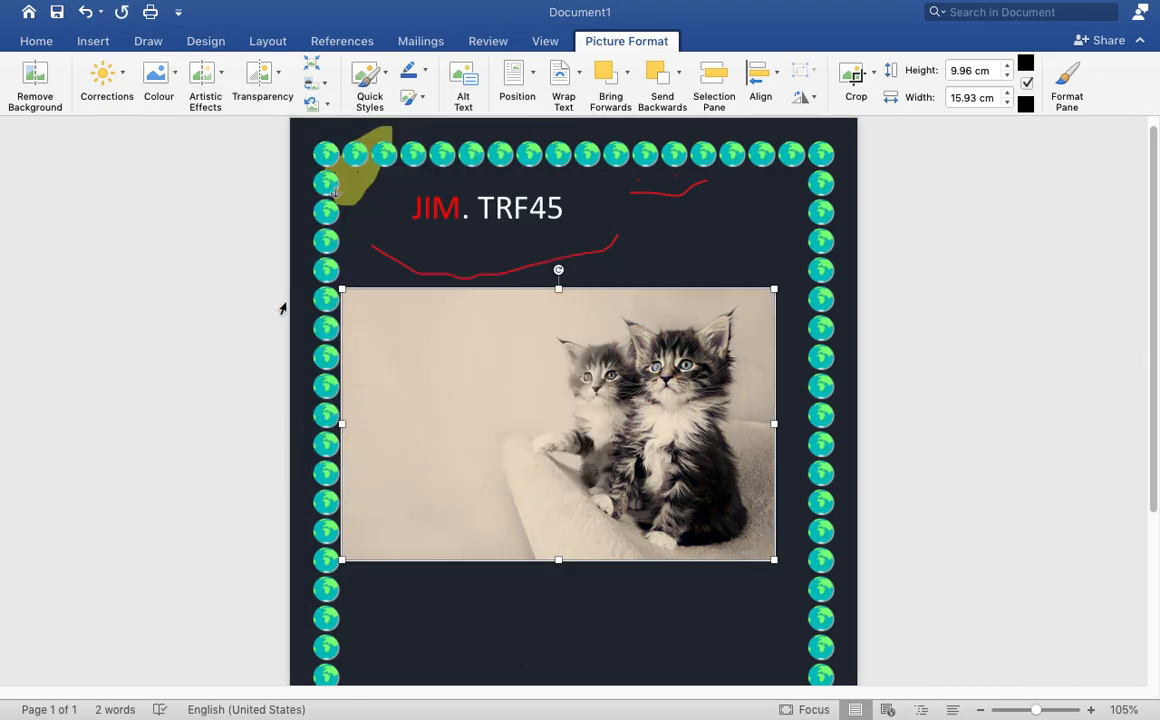
- Apply an artistic effect with a diagonal brush-stroke texture to the sepia kitten picture
left_click(257, 78)
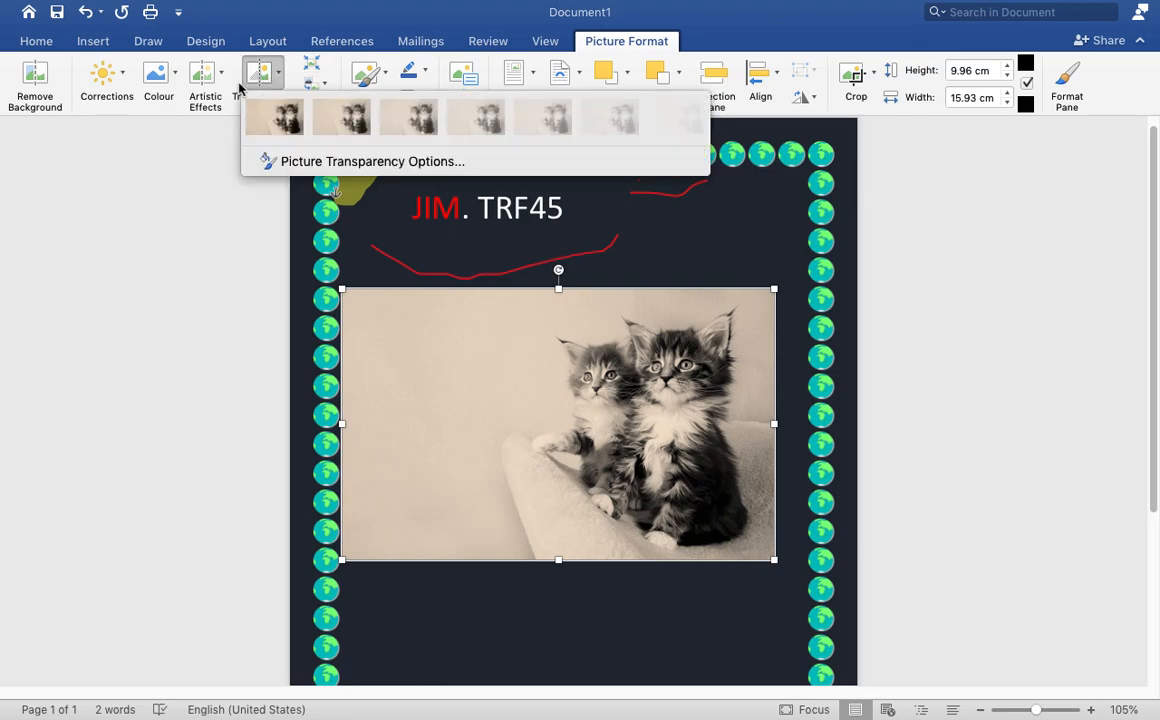
left_click(196, 82)
left_click(196, 82)
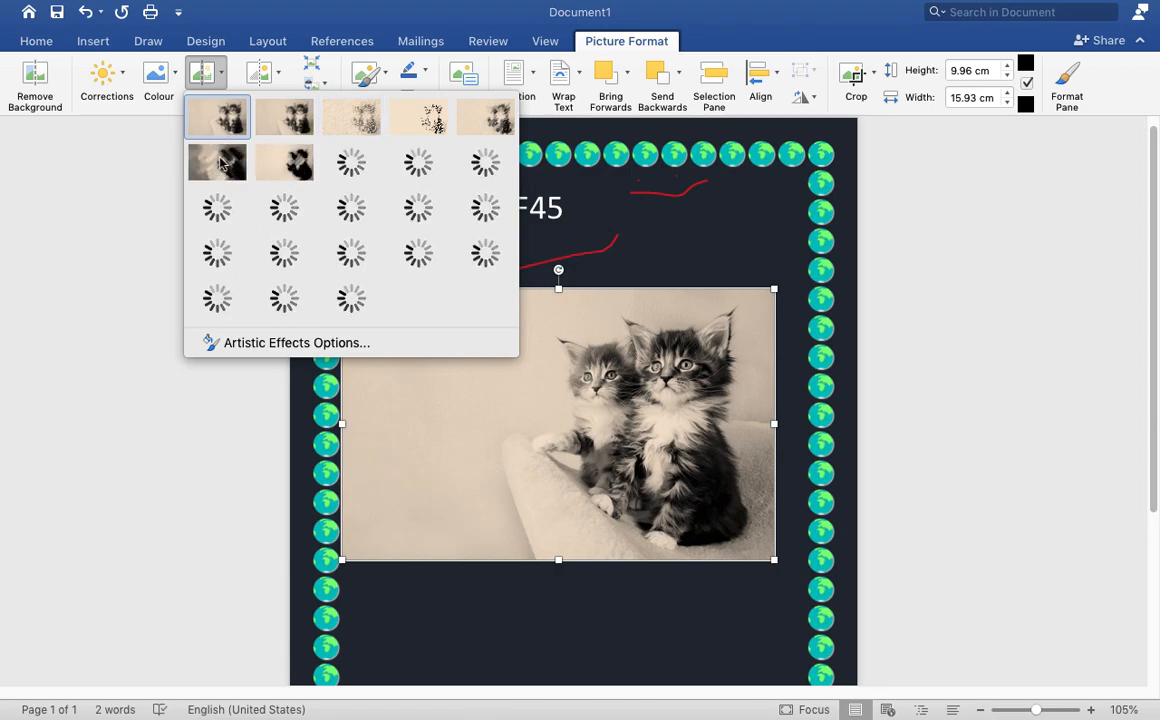
left_click(277, 262)
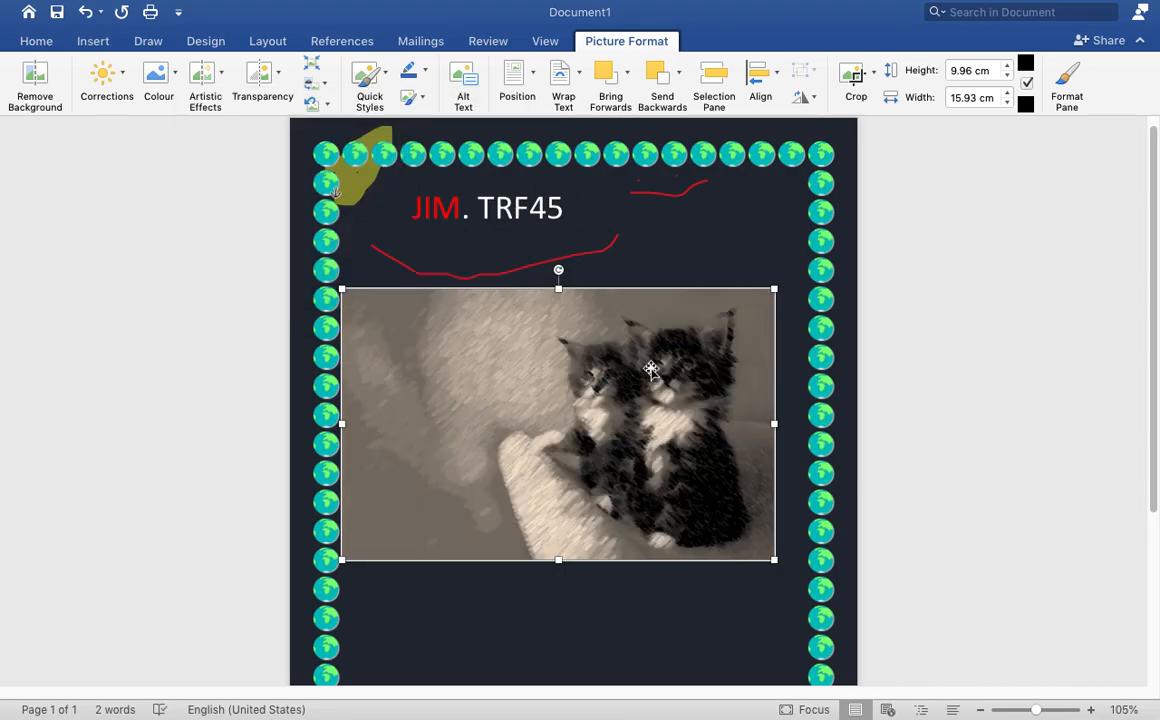
left_click(155, 80)
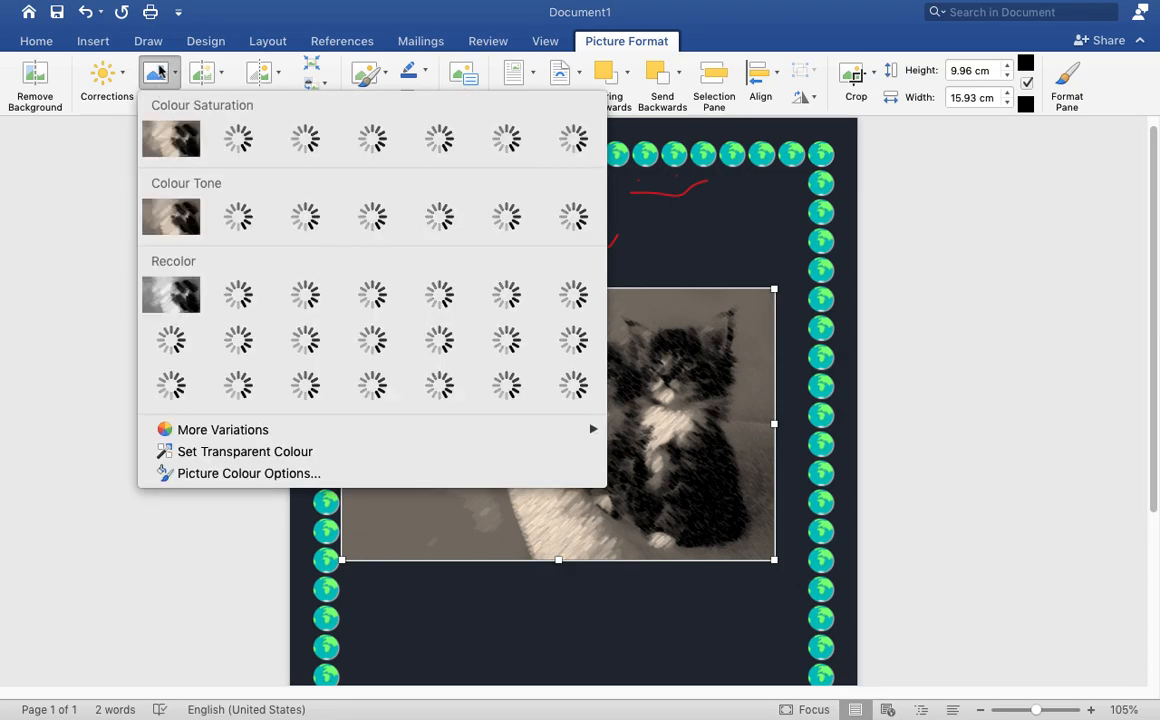
left_click(33, 79)
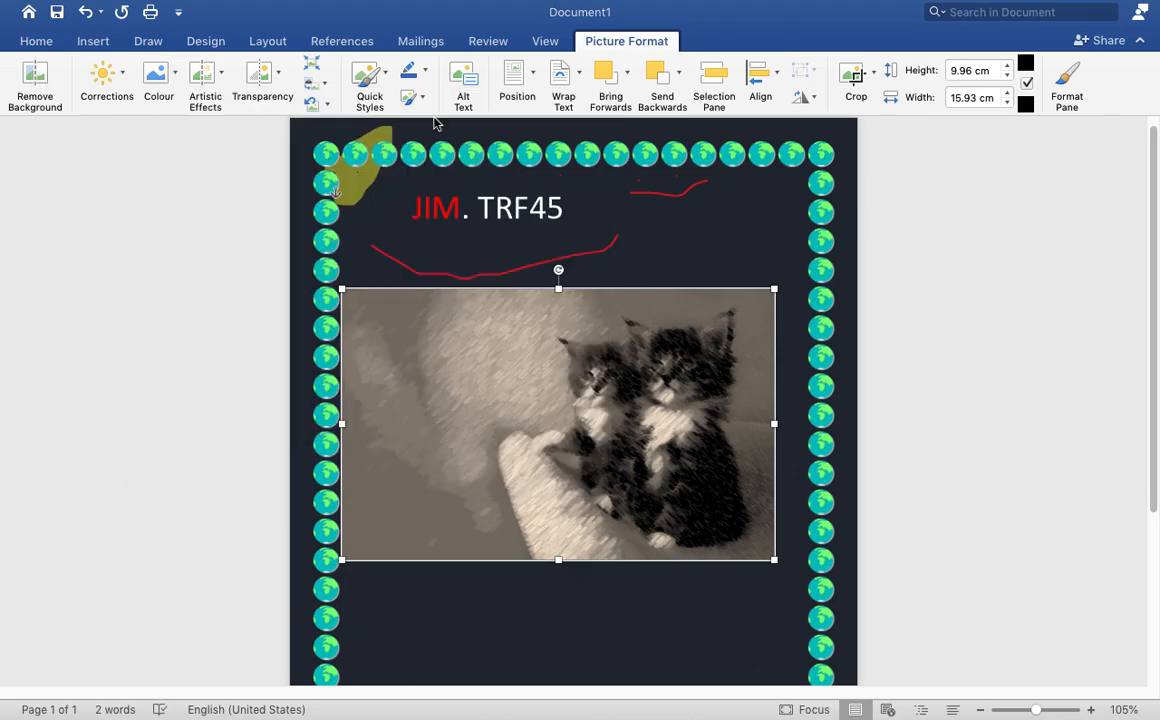
- Try the shadowed oval and the thick black frame quick styles on the kitten picture
key("super+a")
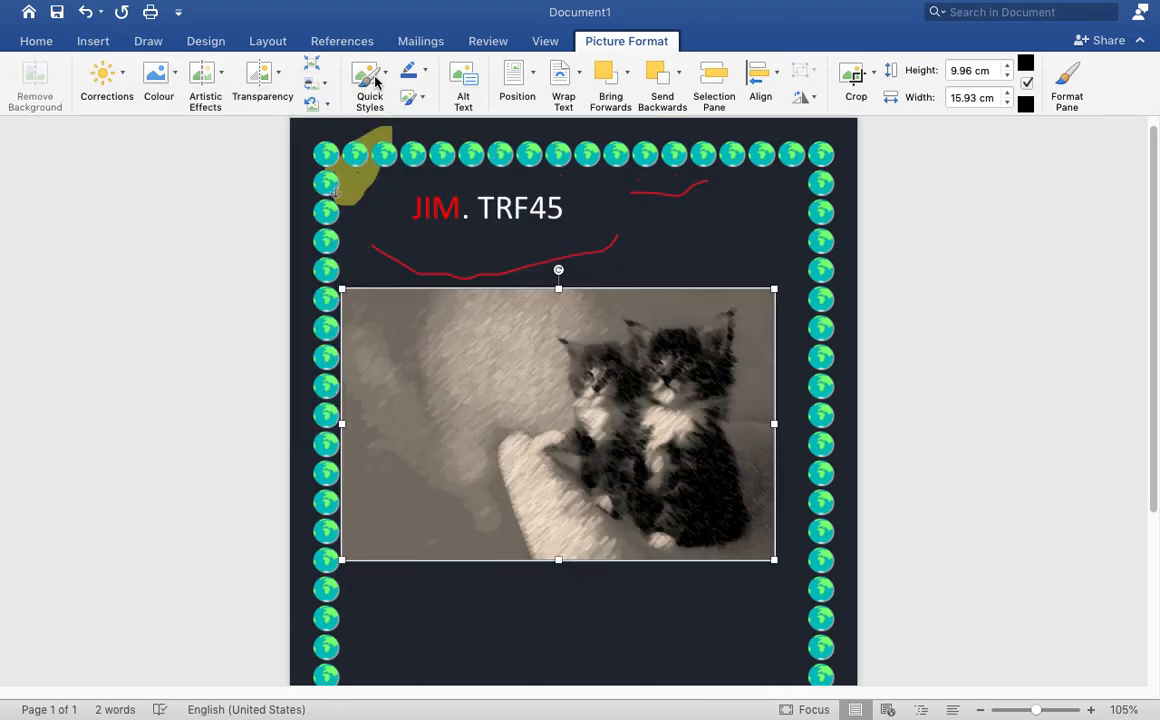
left_click(365, 76)
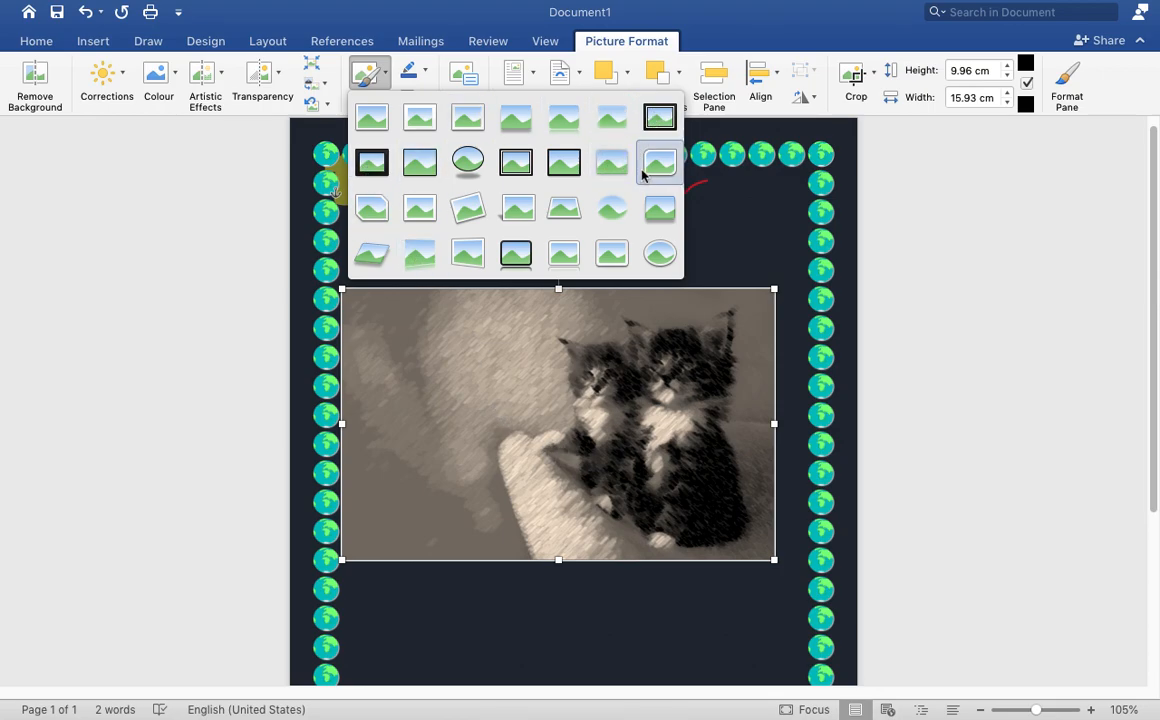
left_click(477, 170)
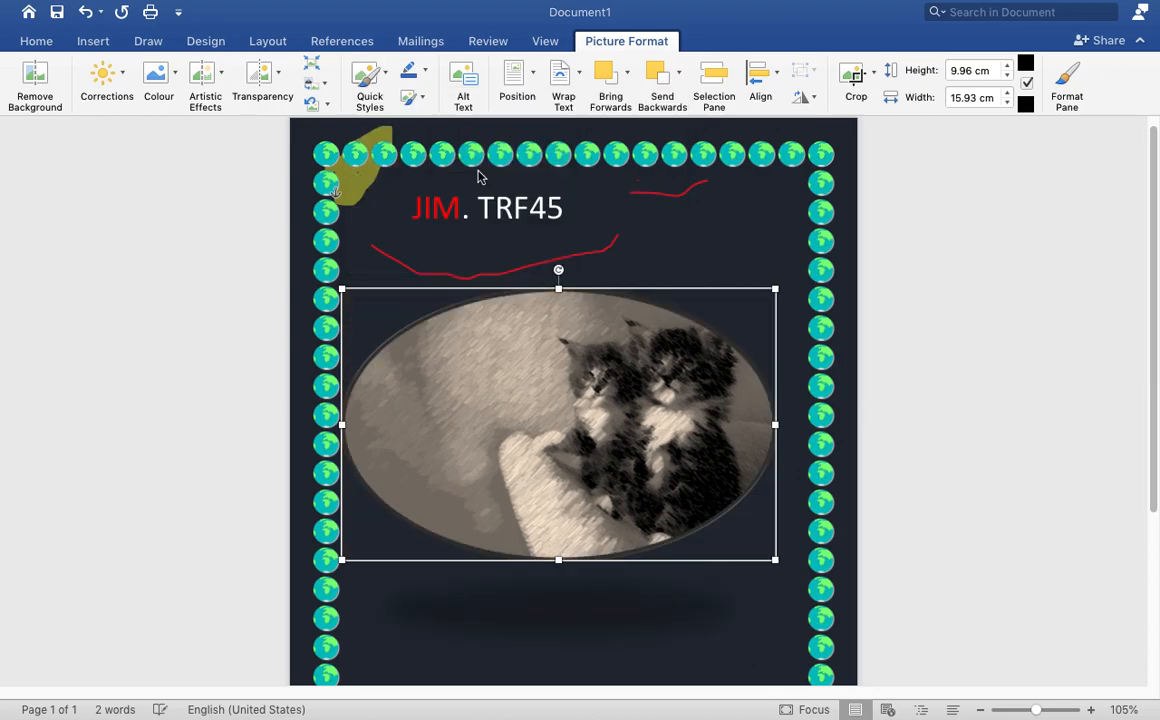
left_click(578, 396)
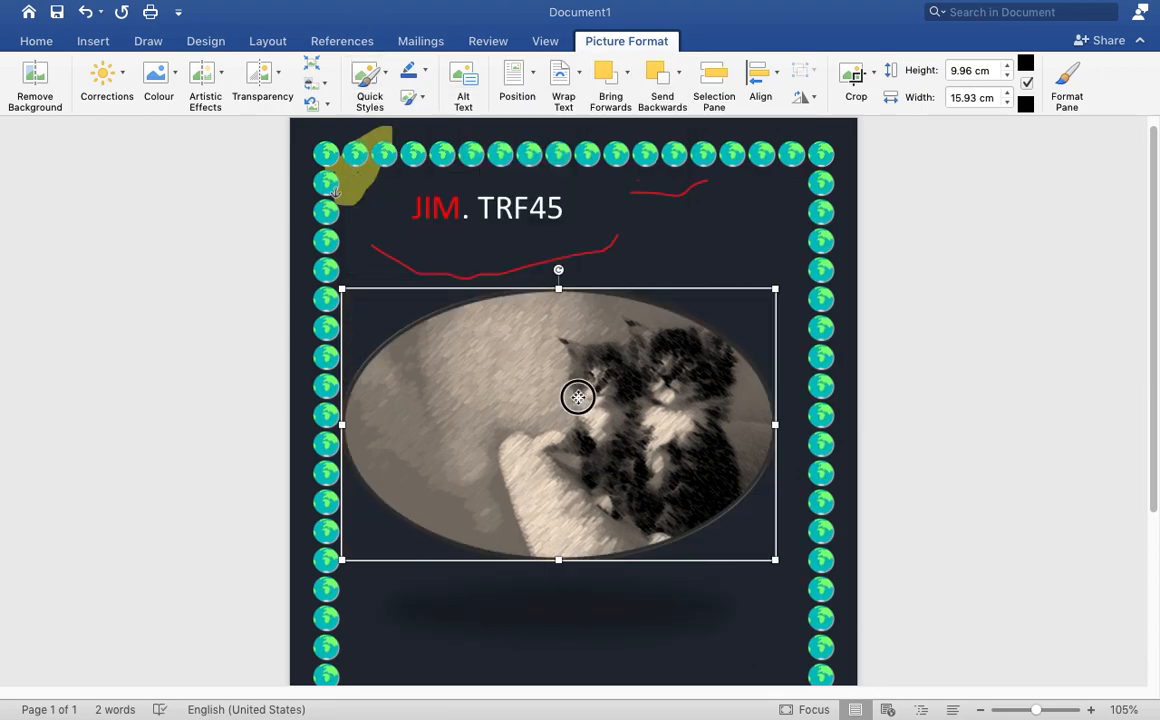
left_click(372, 86)
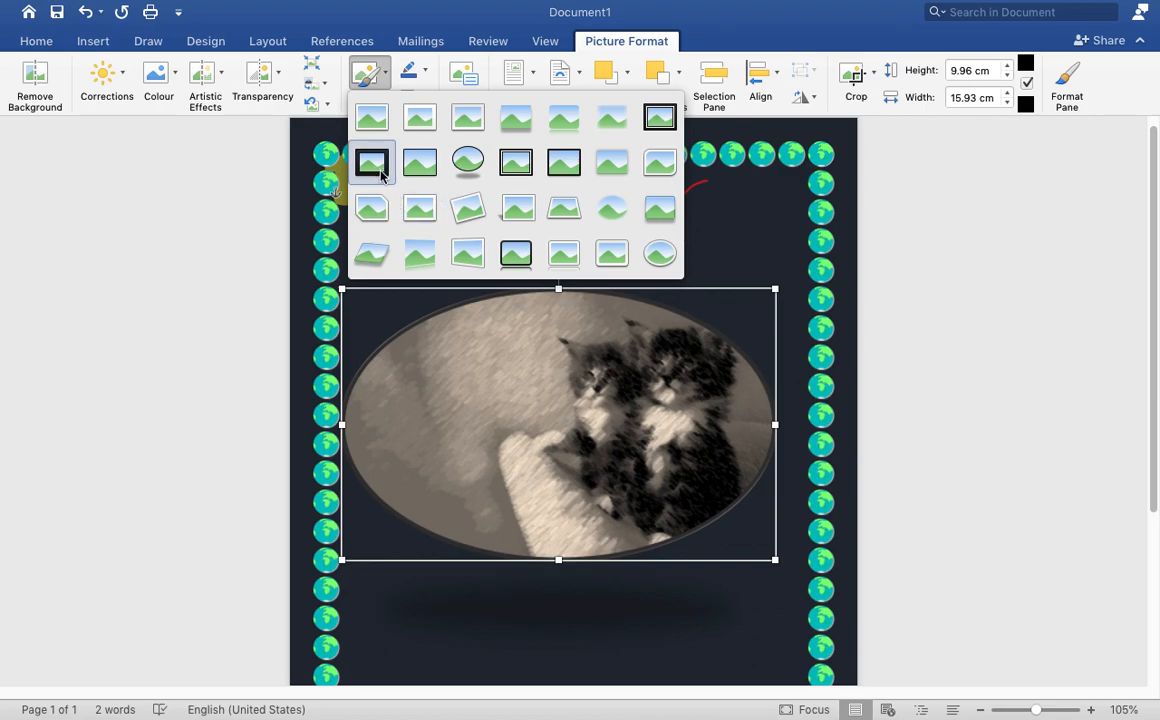
left_click(372, 164)
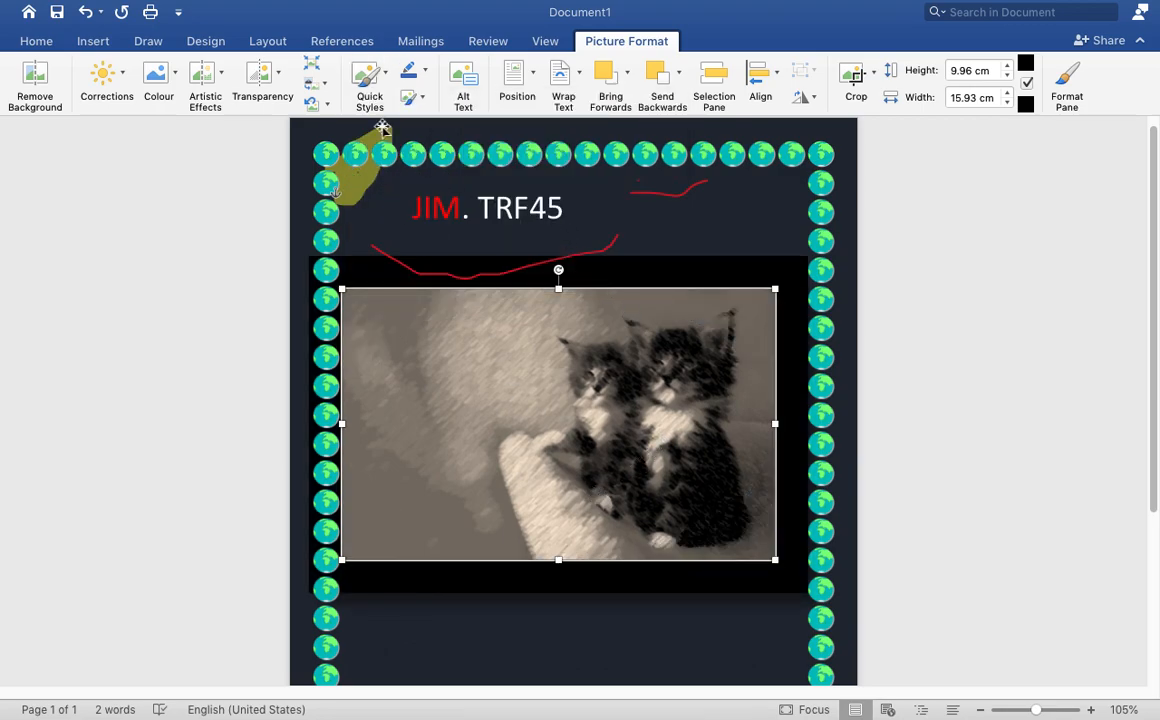
- Apply the double black frame quick style to the kitten picture and move it slightly right and down, clear of the left globe border
left_click(362, 78)
left_click(658, 108)
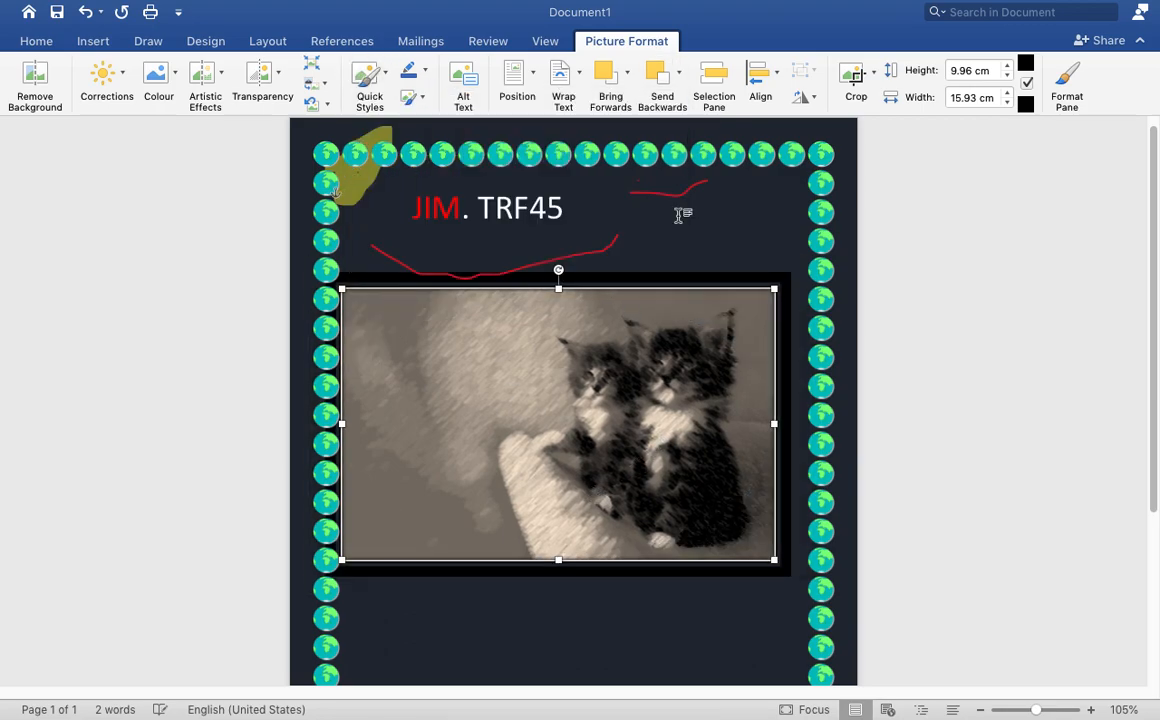
mouse_move(680, 377)
left_mouse_down()
mouse_move(722, 381)
mouse_move(697, 389)
left_mouse_up()
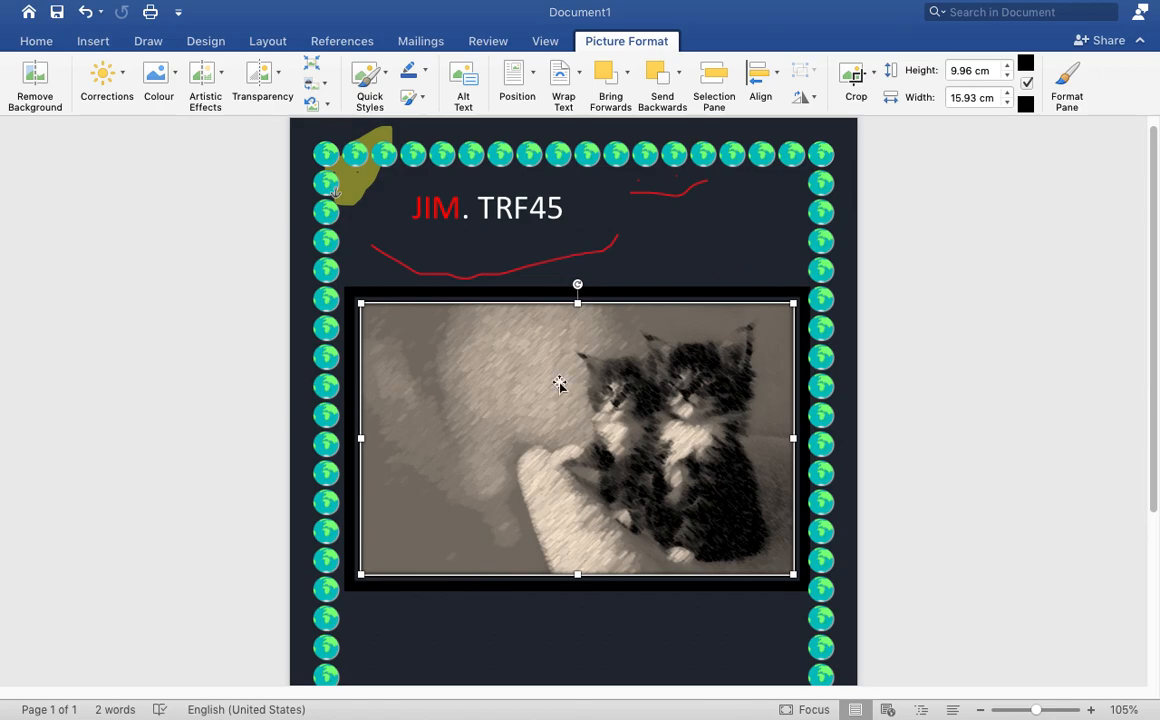
- Delete the text TRF45 that follows the red word and full stop above the kitten picture
left_click(566, 666)
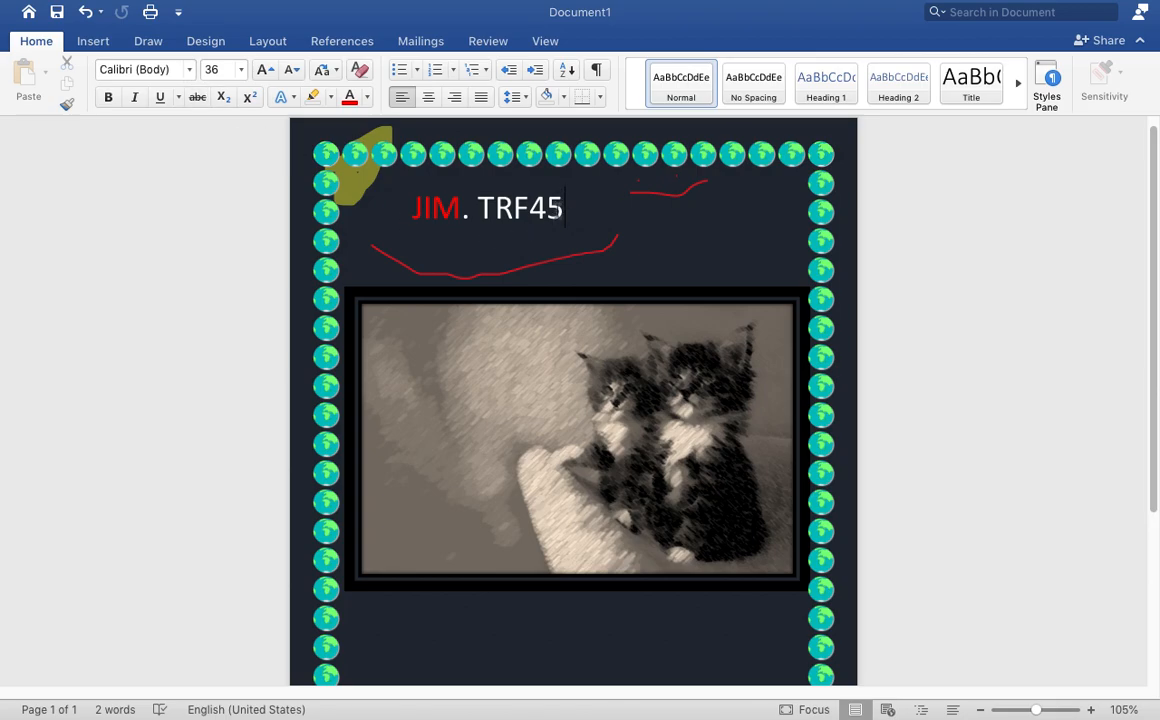
key("BackSpace")
key("BackSpace")
key("BackSpace")
key("BackSpace")
key("BackSpace")
key("BackSpace")
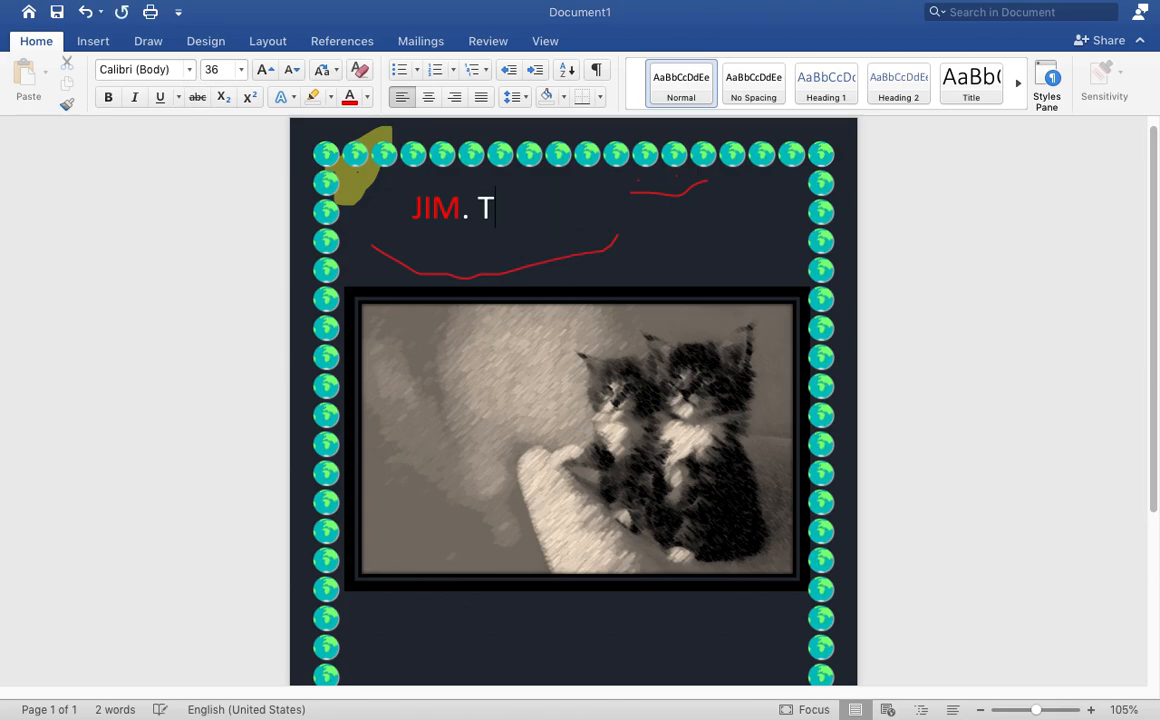
- Set the font to Apple Chancery and add the sample text JRTTH after the red word
left_click(189, 70)
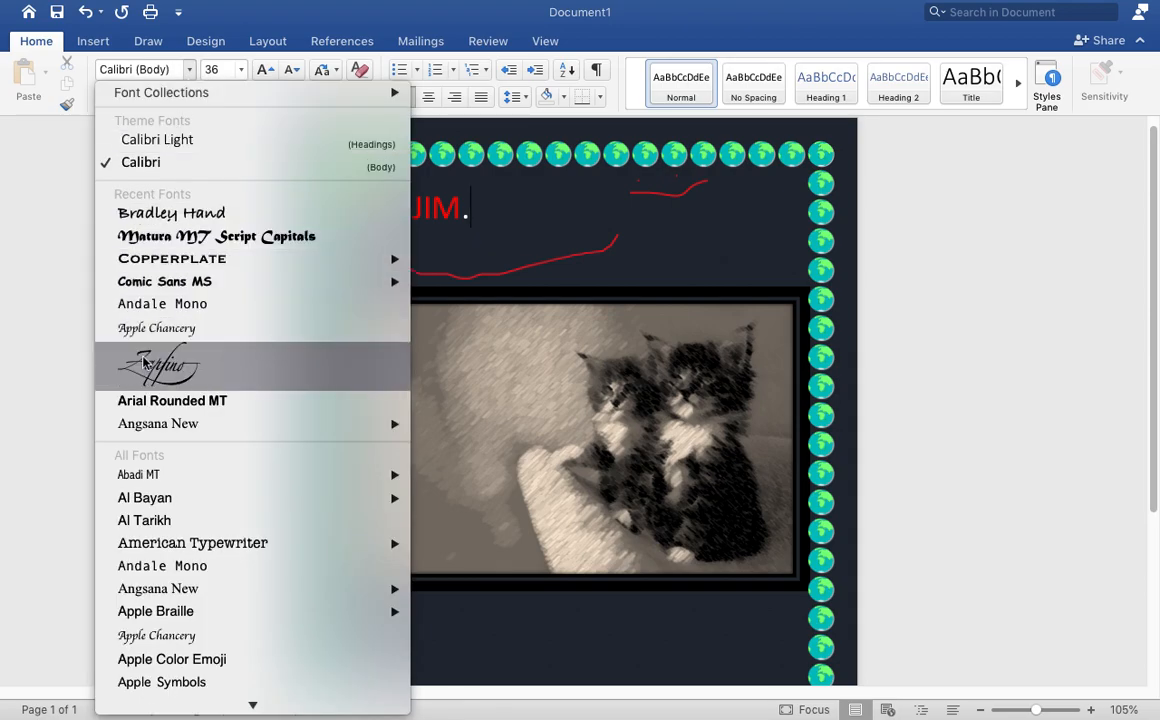
left_click(143, 330)
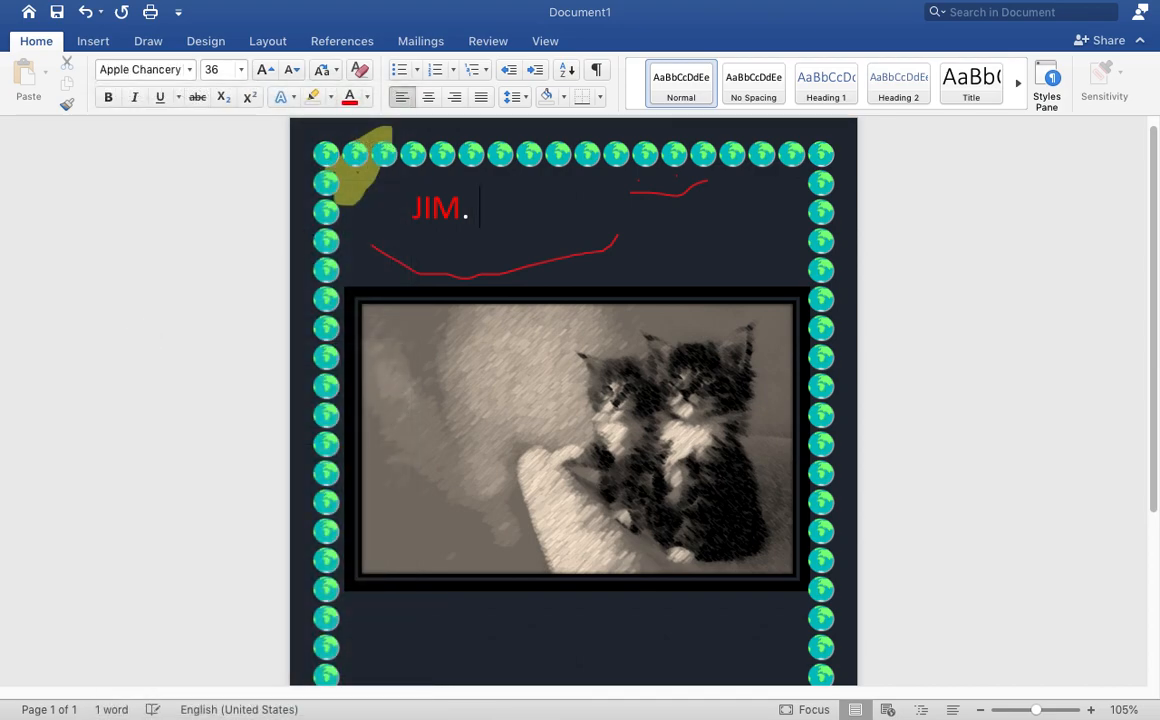
type("JRTTH")
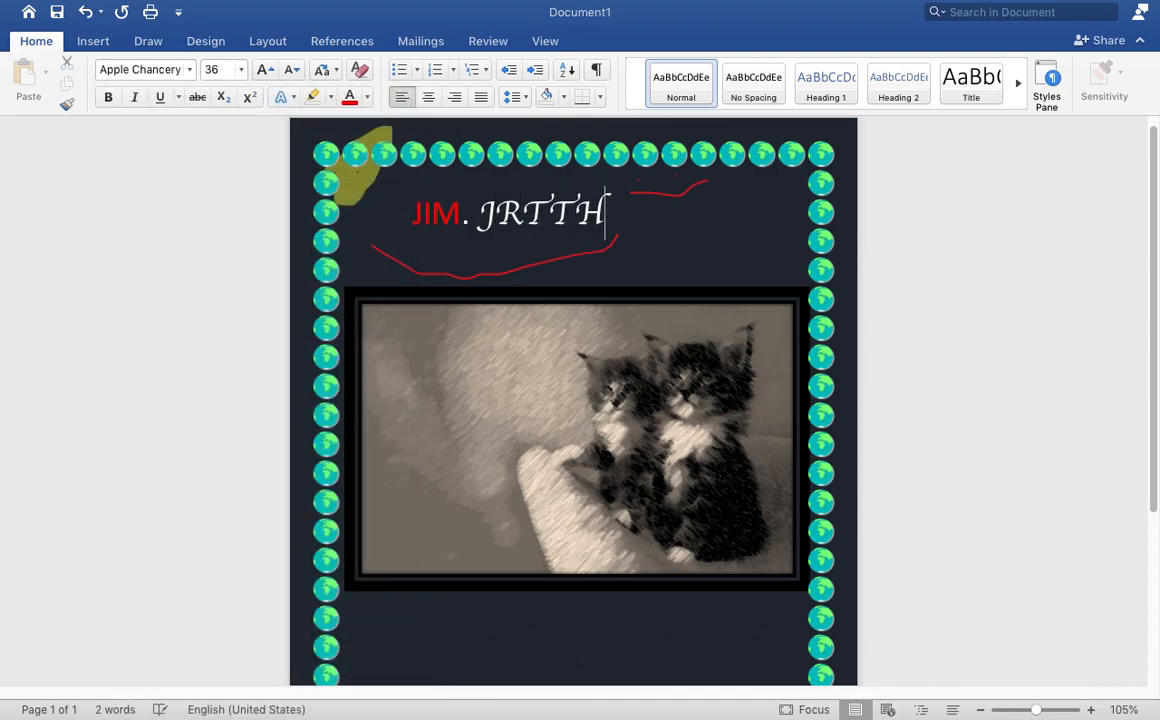
- Replace the sample text JRTTH with THANKYOU in the Apple Chancery font
key("BackSpace")
key("BackSpace")
key("BackSpace")
key("BackSpace")
key("BackSpace")
key("BackSpace")
type("THANK")
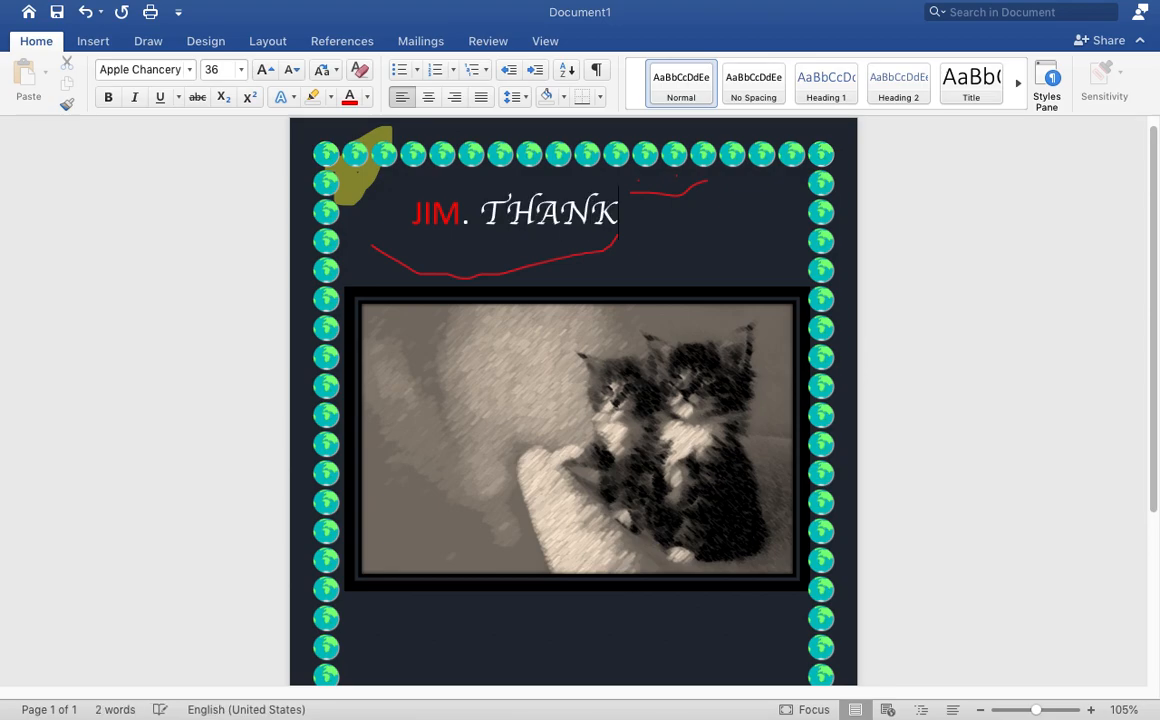
type("YOU")
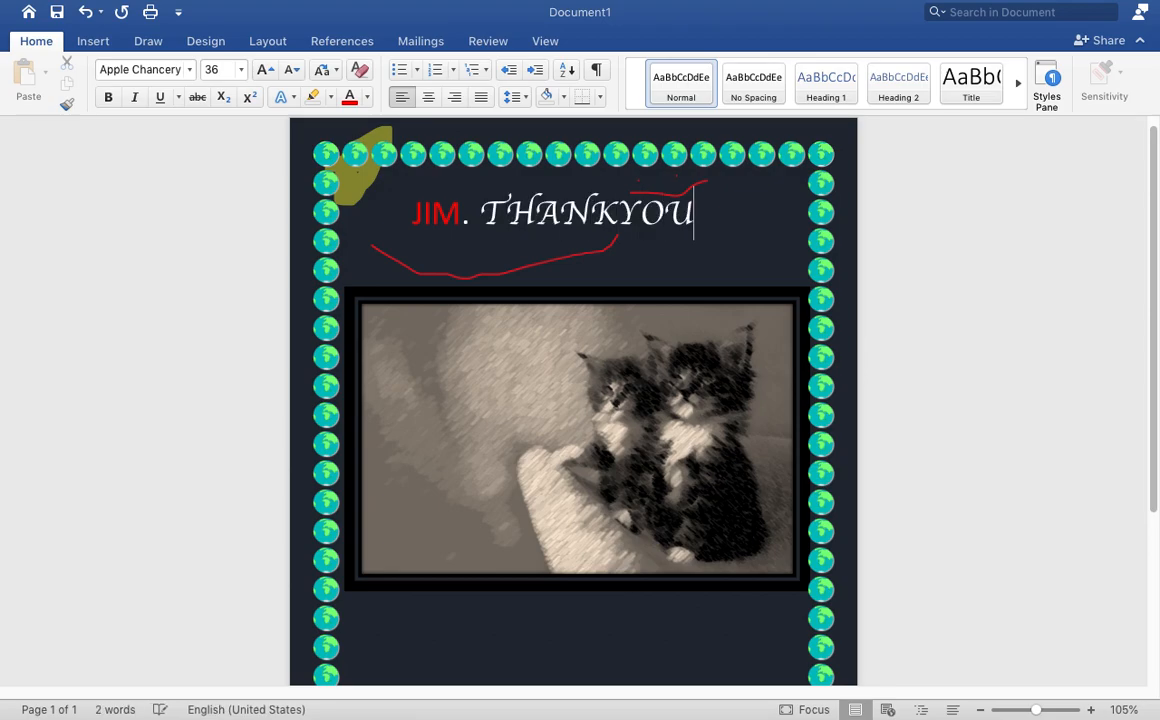
- Shorten the word THANKYOU to its first two letters, TH
key("BackSpace")
key("BackSpace")
key("BackSpace")
key("BackSpace")
key("BackSpace")
key("BackSpace")
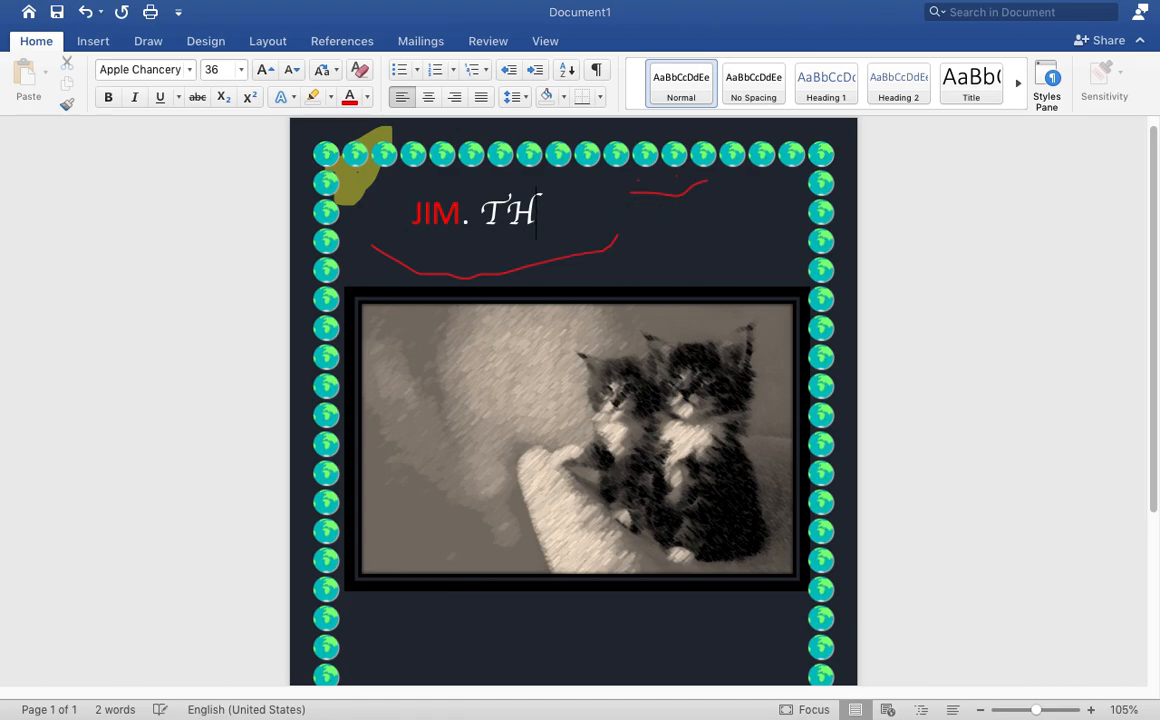
- Switch the font to Courier and add the sample characters UE3E3 directly after TH
left_click(186, 70)
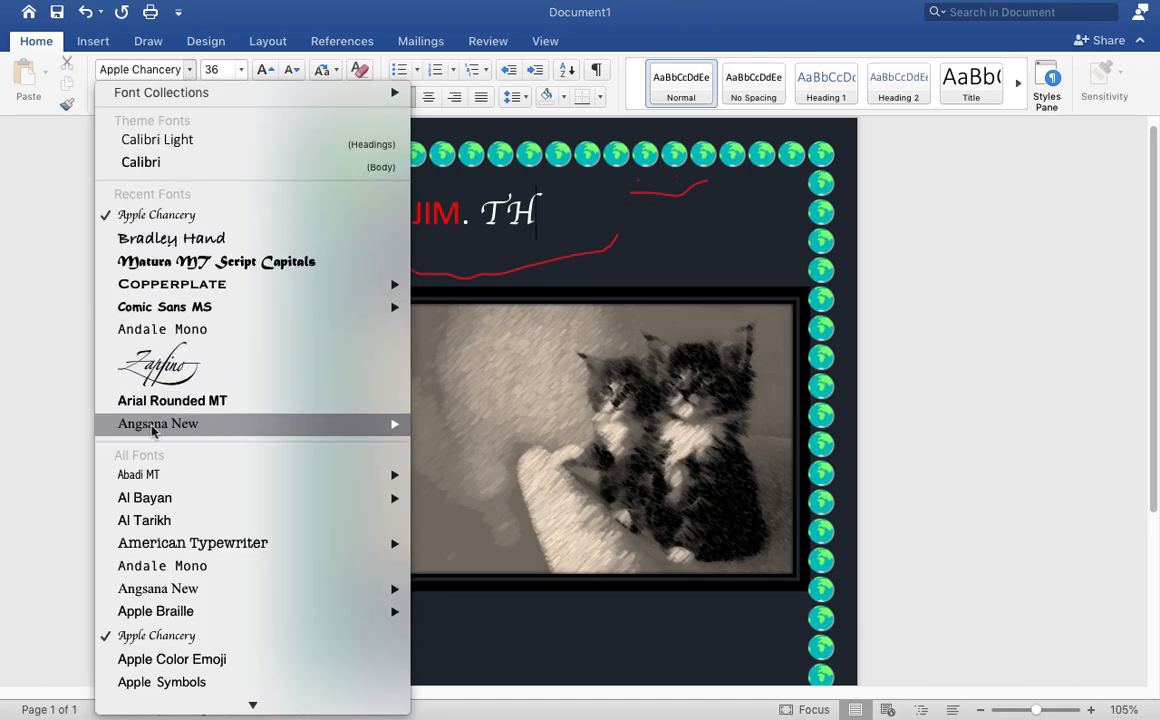
mouse_move(143, 500)
scroll(143, 510, "down", 10)
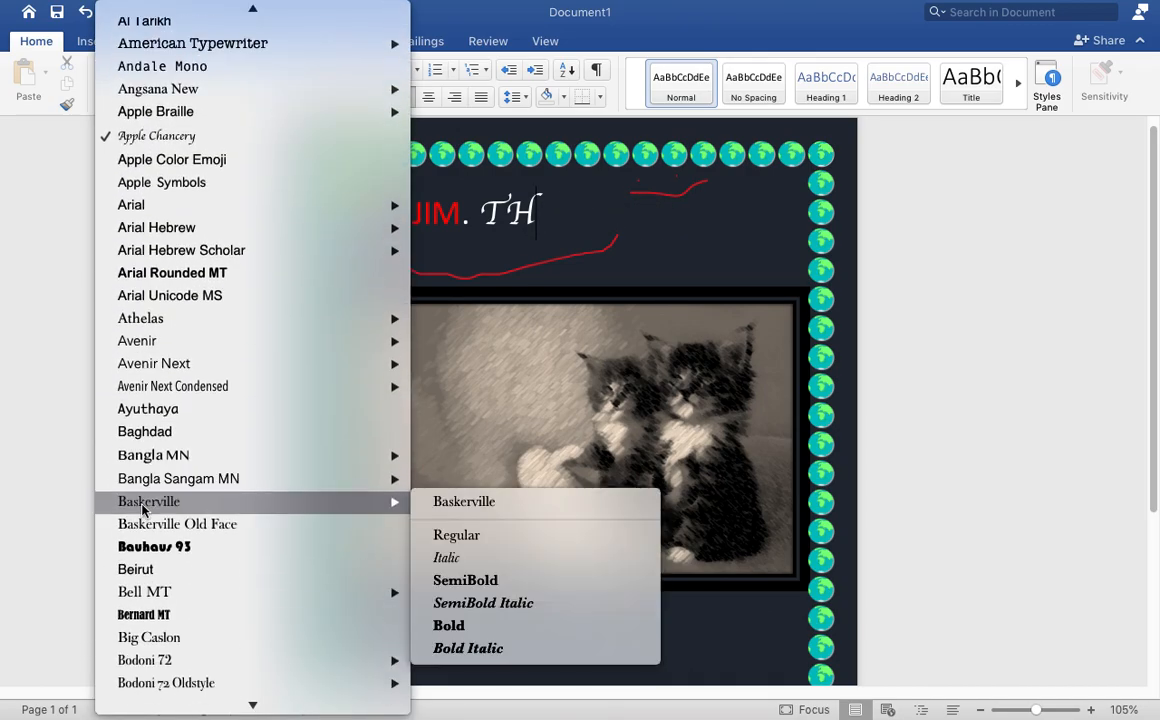
scroll(143, 530, "down", 6)
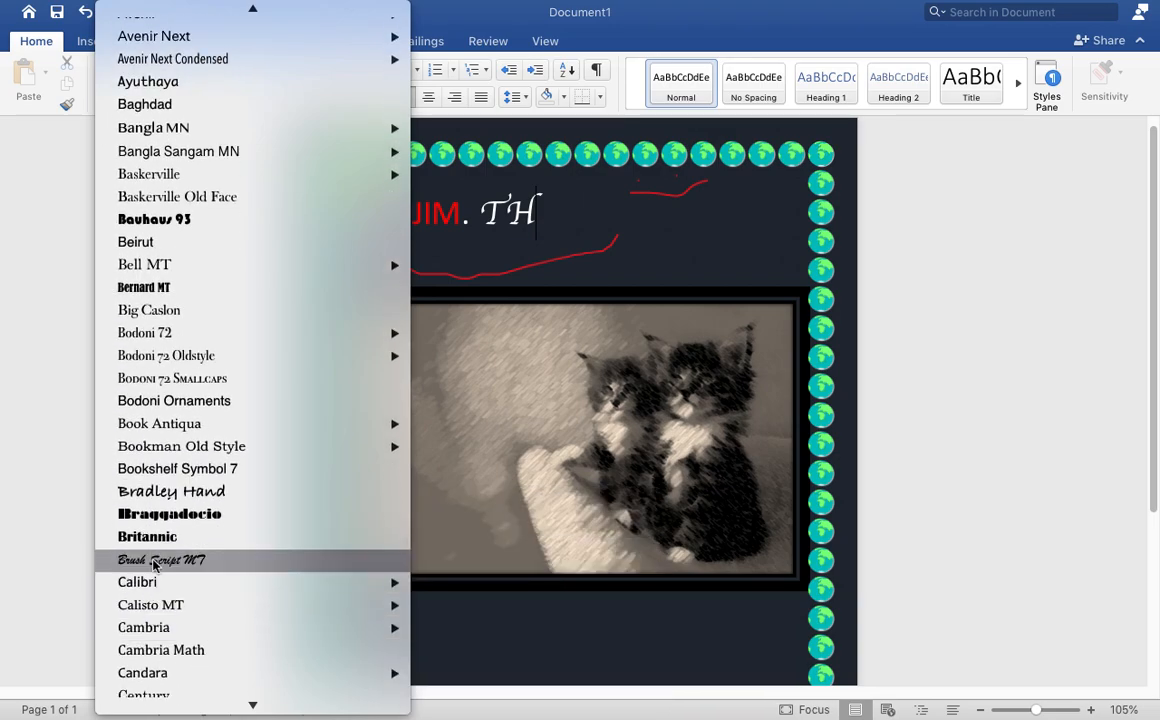
scroll(153, 565, "down", 10)
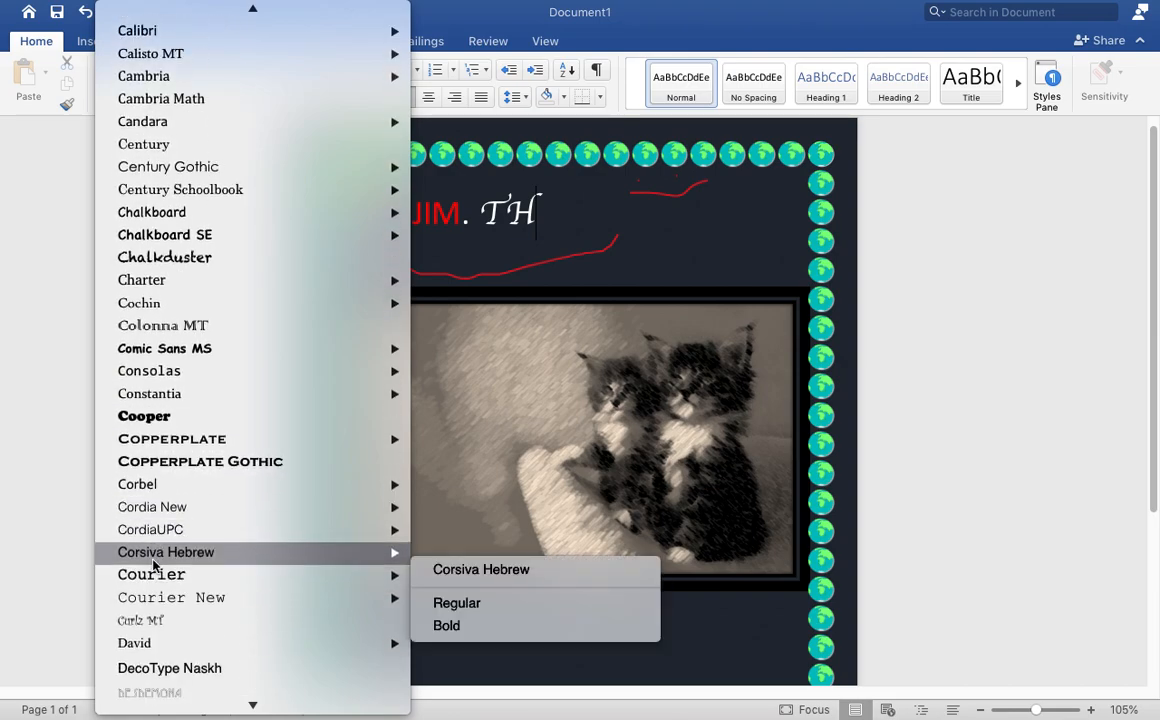
mouse_move(155, 603)
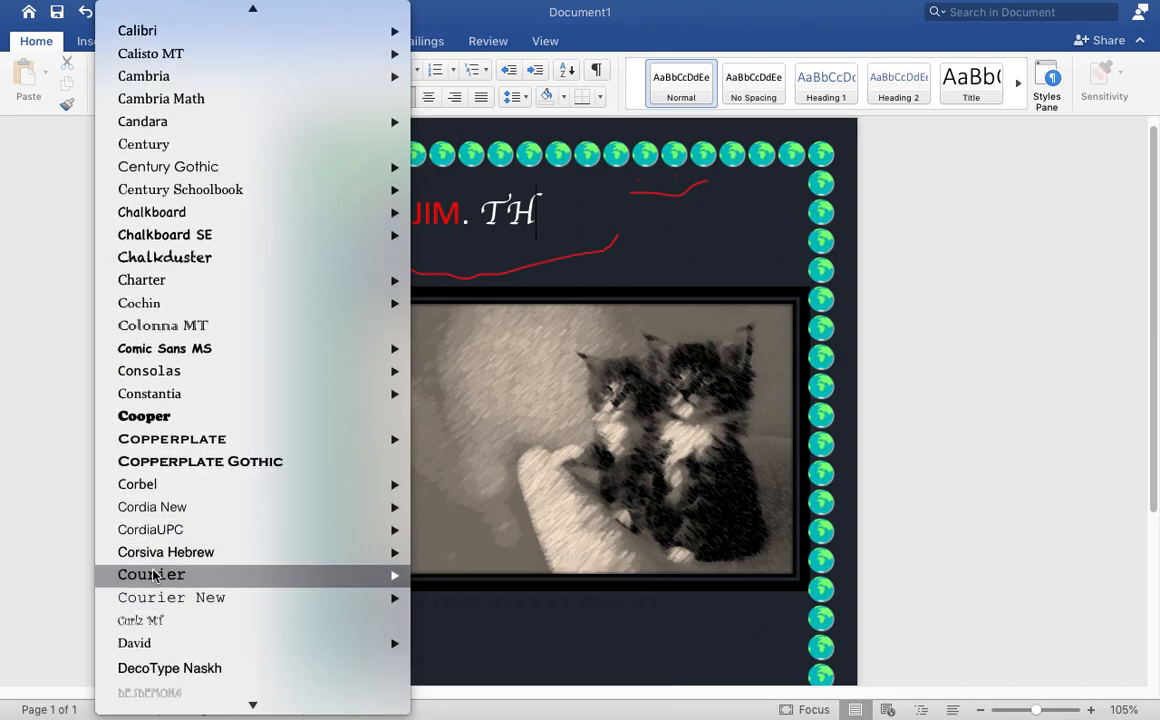
left_click(153, 577)
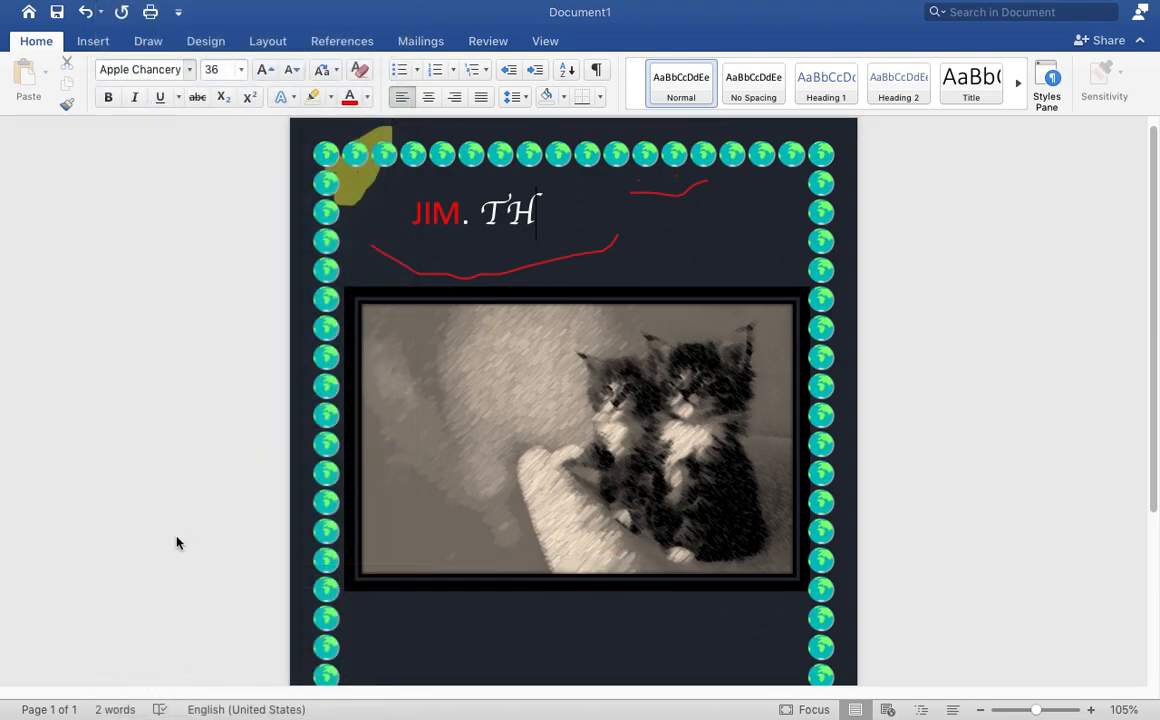
type("UE3E3")
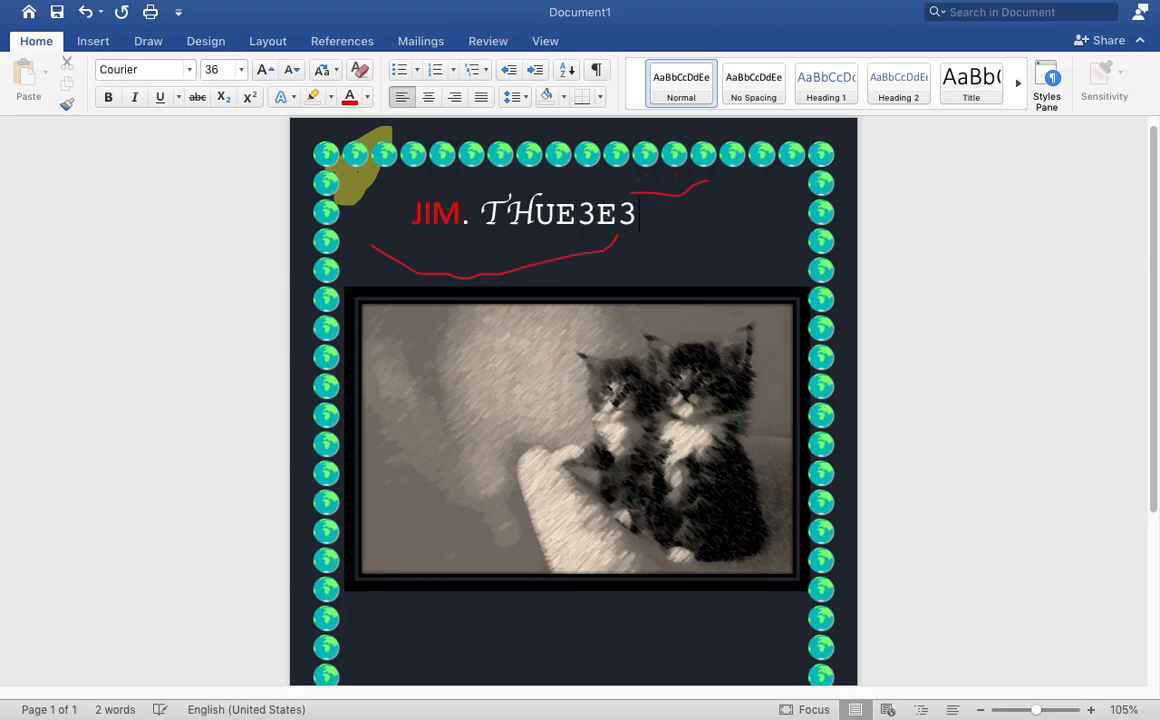
- Replace the Courier characters with the sample letters JJSQQS in the Calibri body font
key("BackSpace")
key("BackSpace")
key("BackSpace")
key("BackSpace")
key("BackSpace")
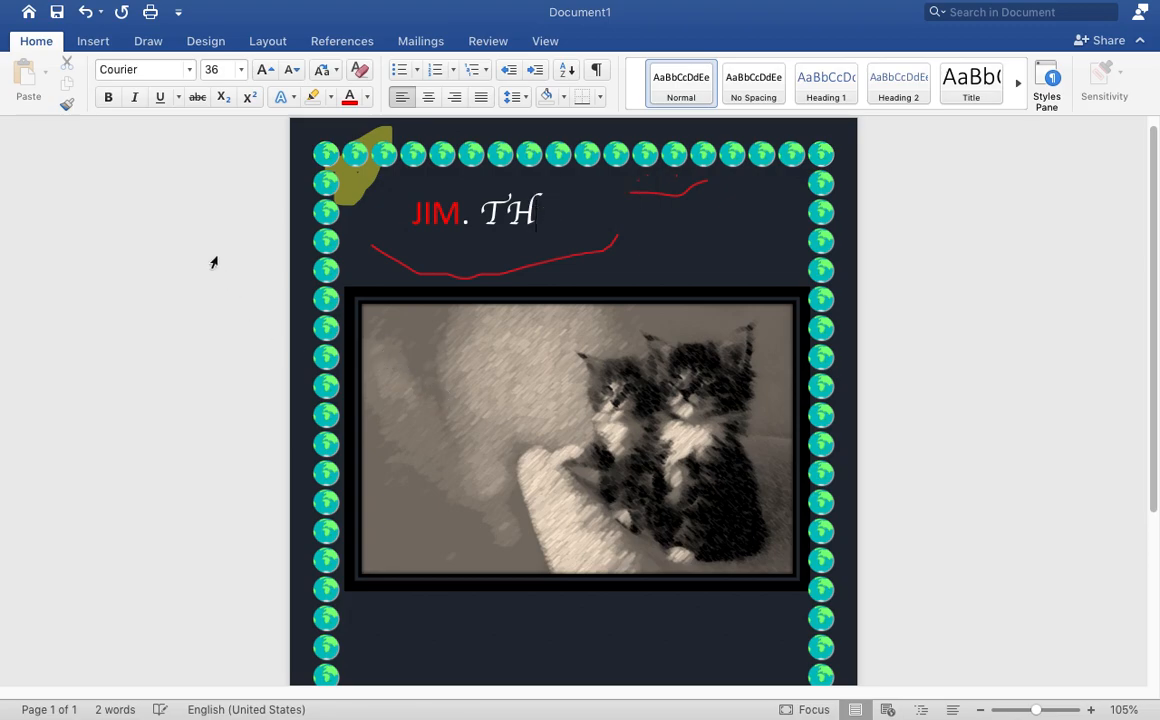
left_click(190, 74)
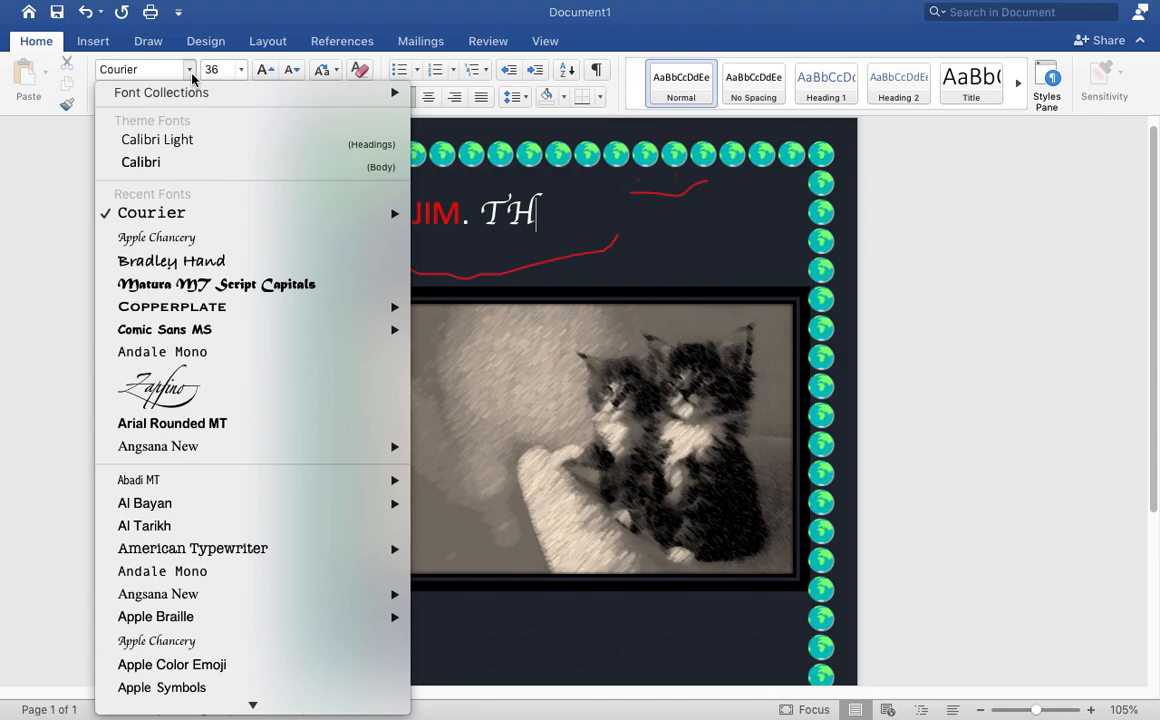
left_click(180, 165)
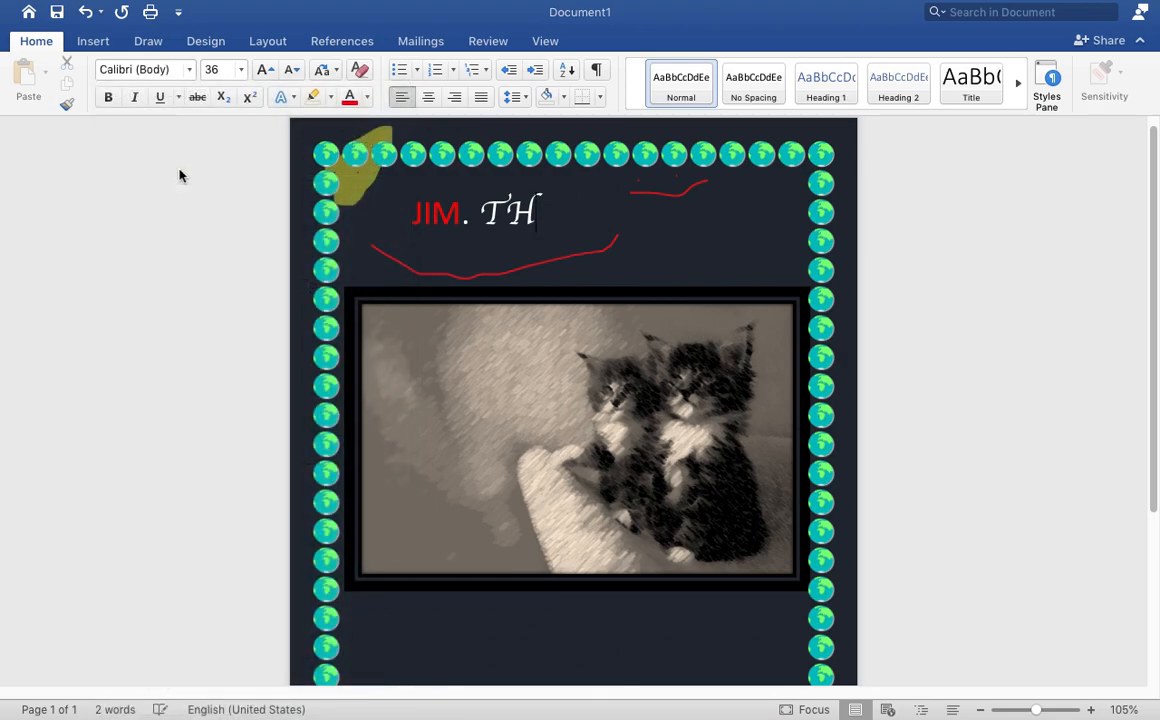
type("SQQS")
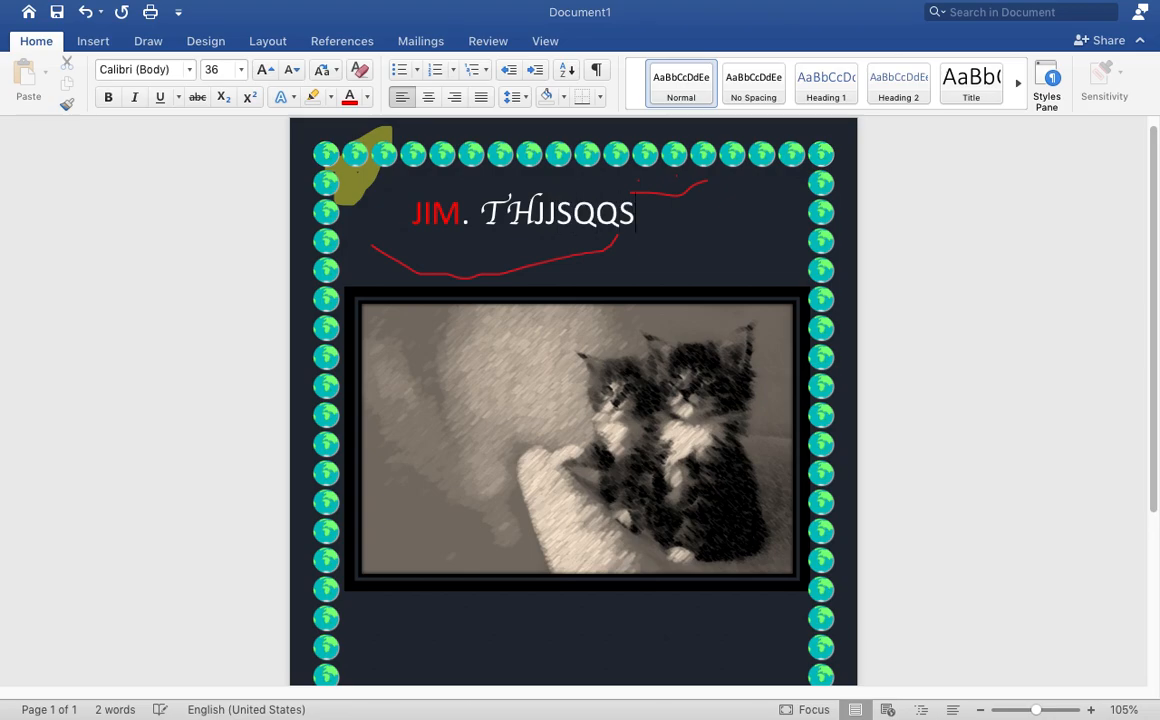
- Delete the text back to the letter T, set the font to Brush Script MT and enter the sample letters jhhjhj
key("BackSpace")
key("BackSpace")
key("BackSpace")
key("BackSpace")
key("BackSpace")
key("BackSpace")
key("BackSpace")
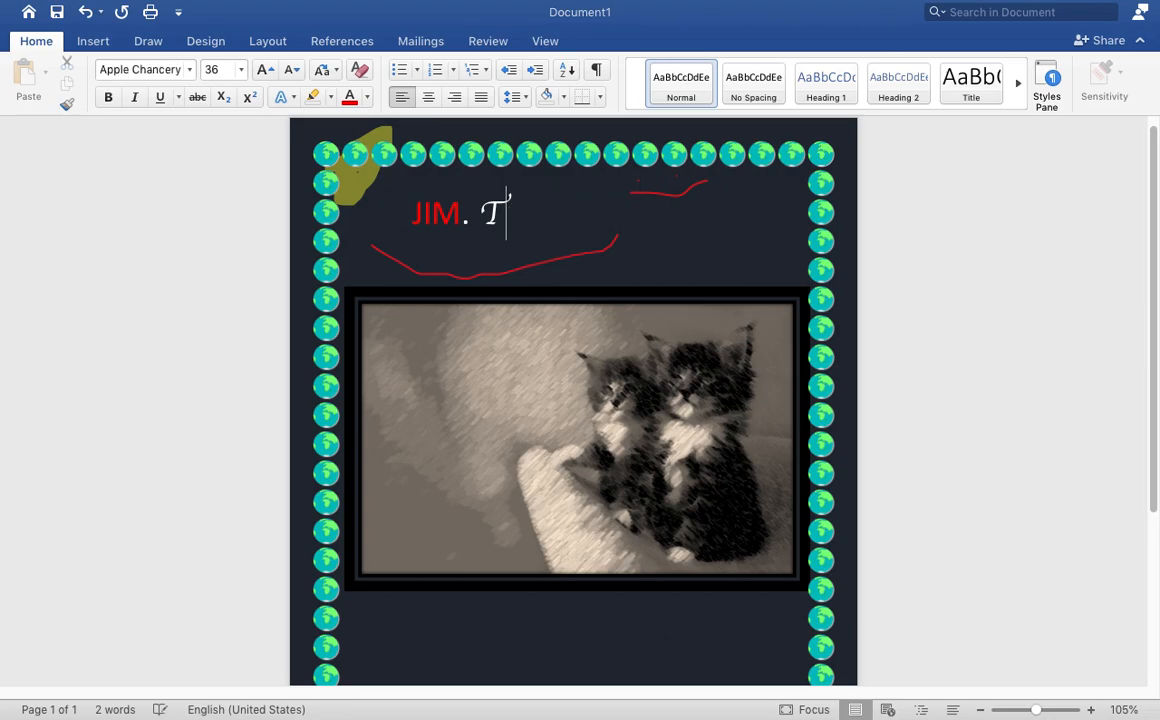
left_click(189, 70)
scroll(190, 642, "down", 10)
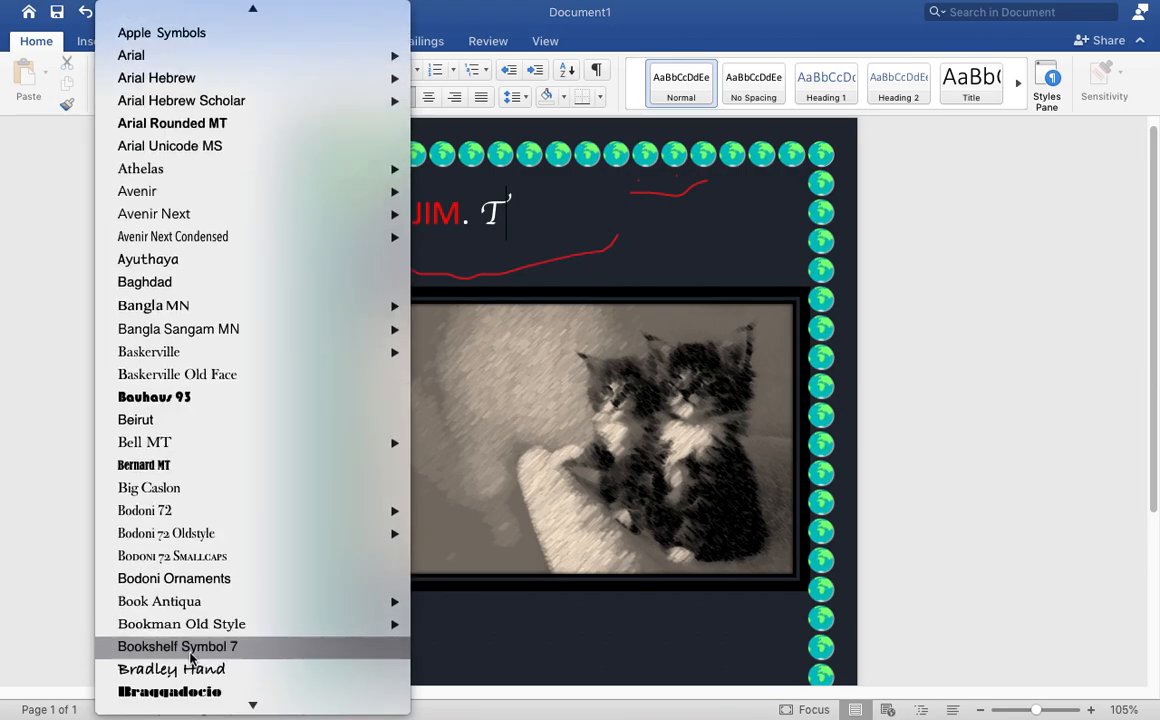
left_click(192, 670)
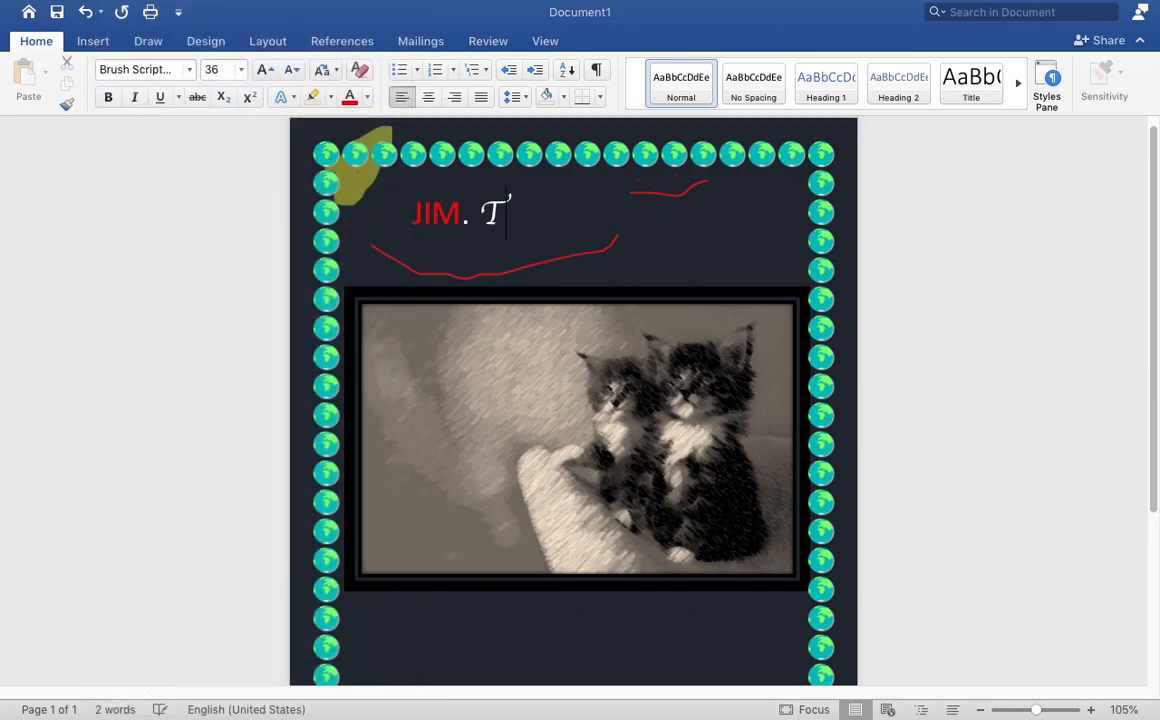
type("jhhjhj")
- Replace the brush-script sample letters jhhjhj with the word THANKYOU
key("BackSpace")
key("BackSpace")
key("BackSpace")
key("BackSpace")
key("BackSpace")
key("BackSpace")
type("THANK")
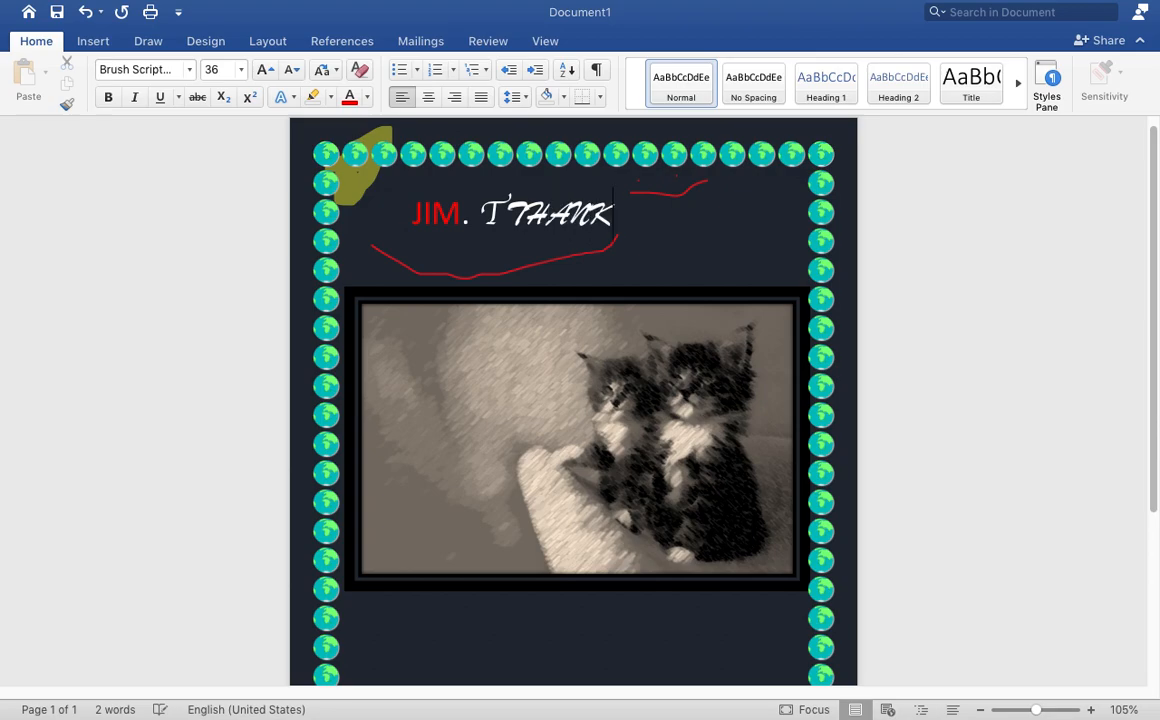
type("YOU")
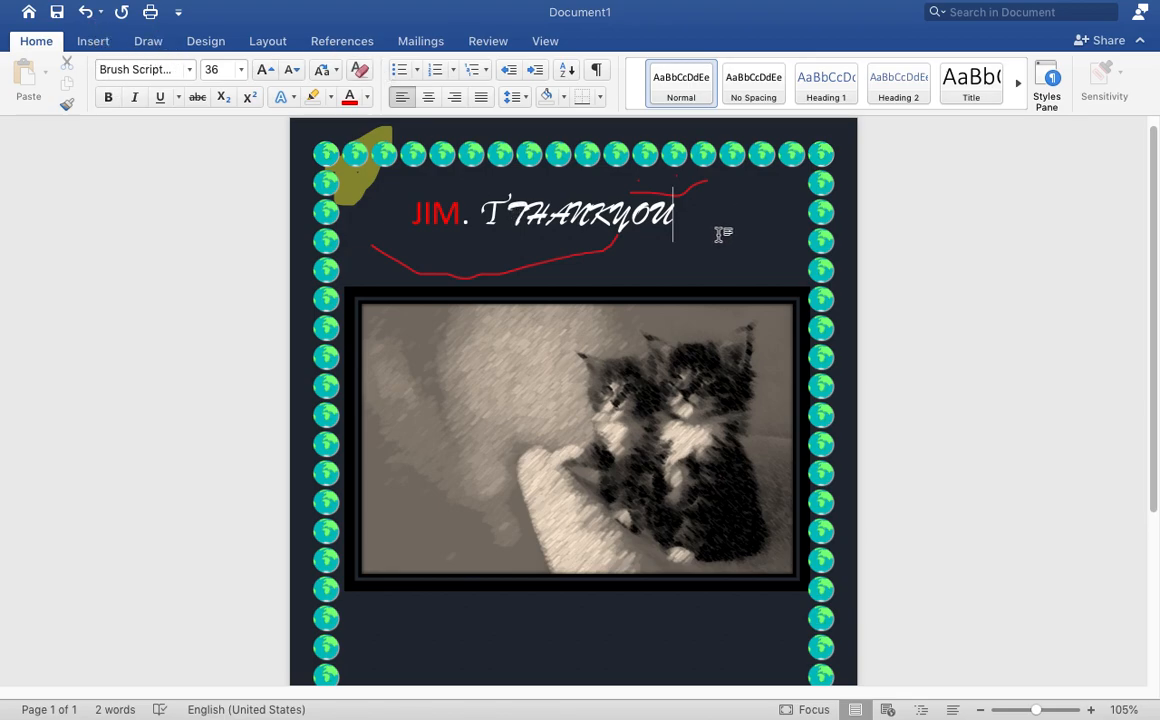
- Delete the whole text line above the kitten picture, including the red word
key("BackSpace")
key("BackSpace")
key("BackSpace")
key("BackSpace")
key("BackSpace")
key("BackSpace")
key("BackSpace")
key("BackSpace")
key("BackSpace")
key("BackSpace")
key("BackSpace")
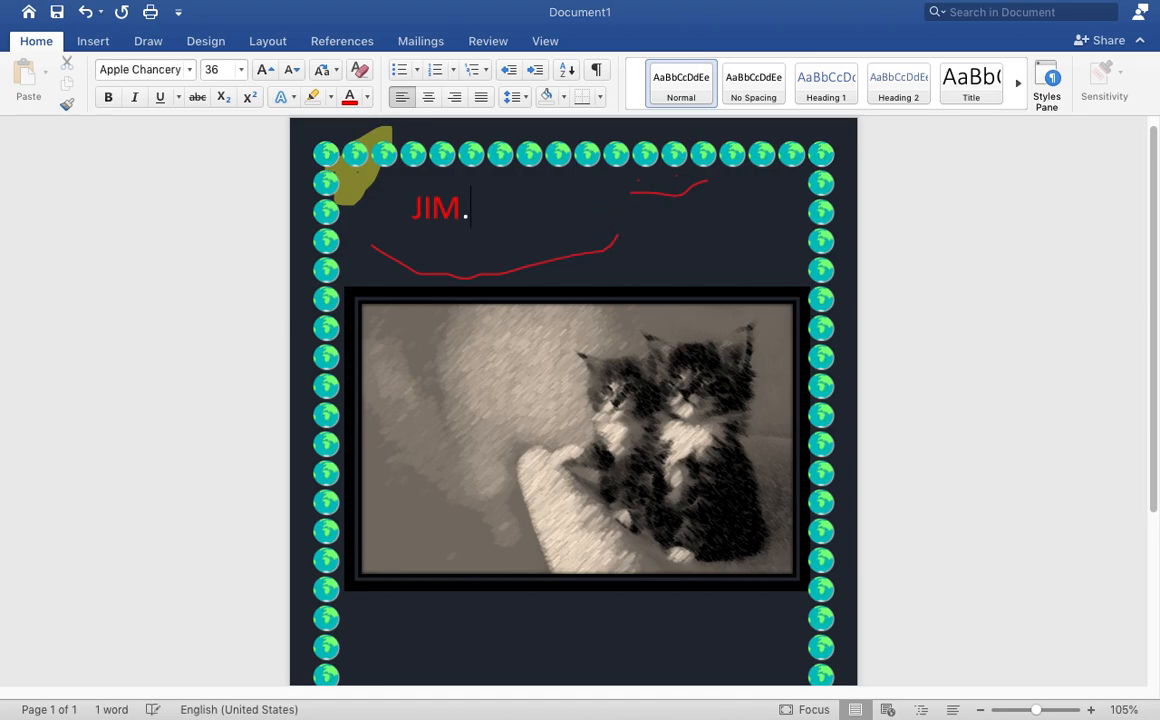
key("BackSpace")
key("BackSpace")
key("BackSpace")
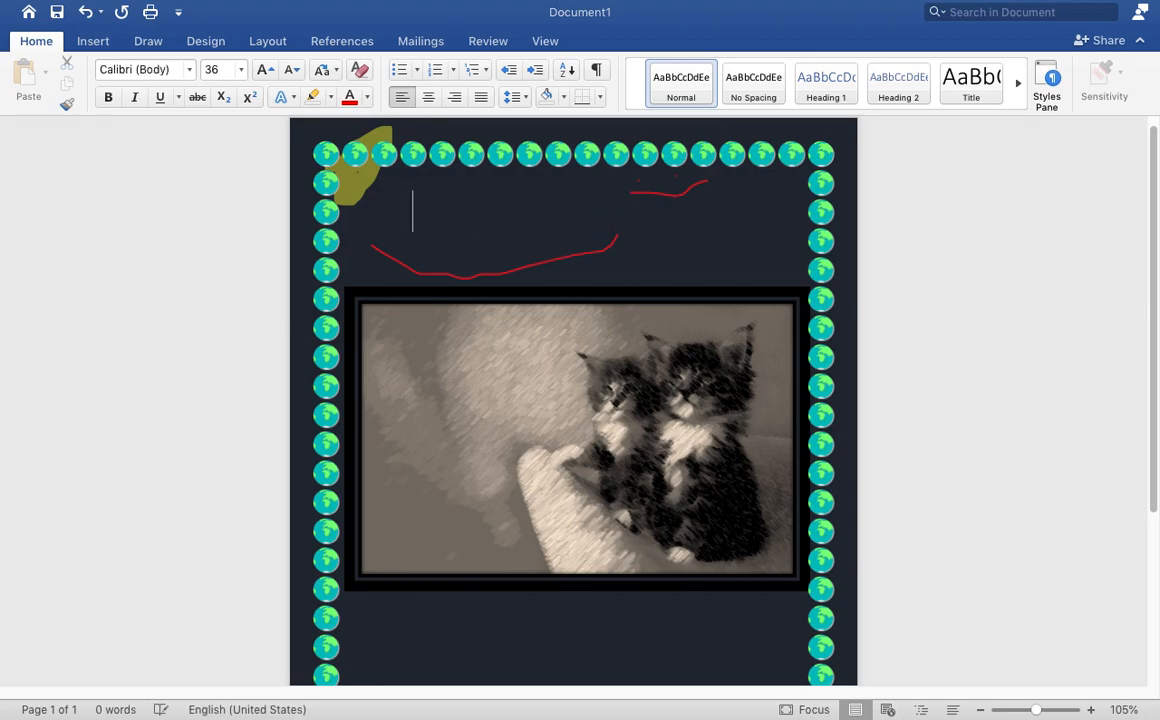
- Select the kitten picture and move it lower on the page and slightly left
left_click(717, 445)
right_click(717, 445)
left_click(587, 425)
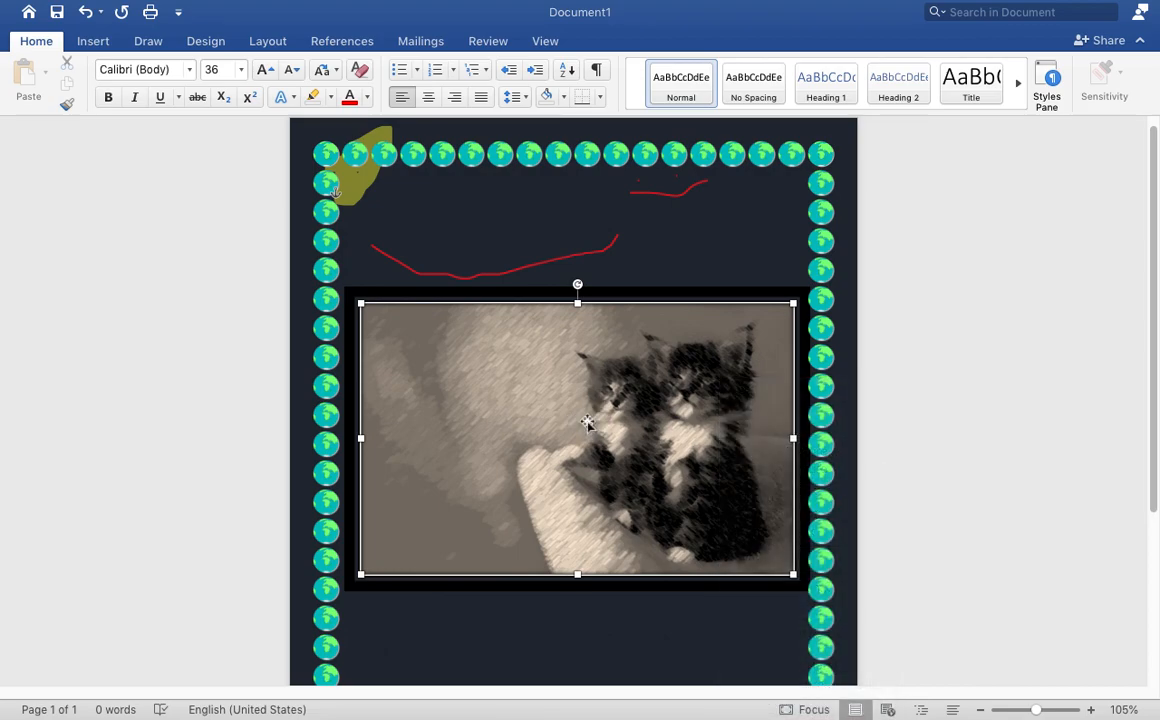
left_click_drag(588, 422, 578, 472)
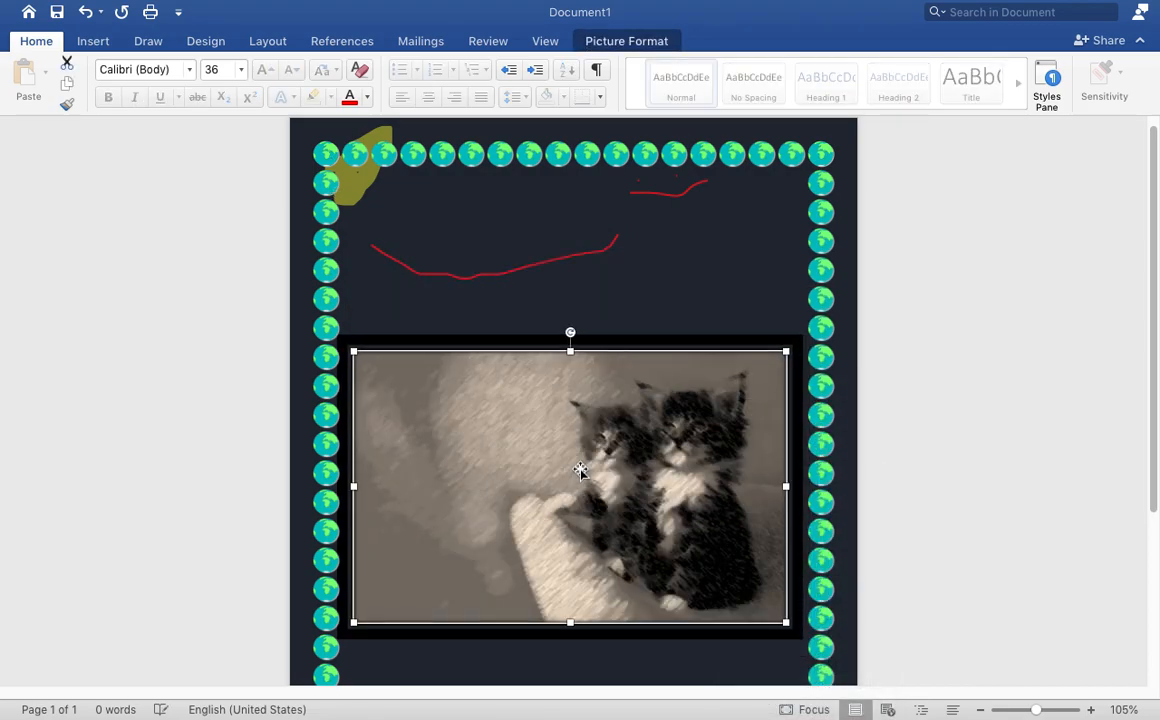
- Cut the framed kitten picture from the page
right_click(537, 435)
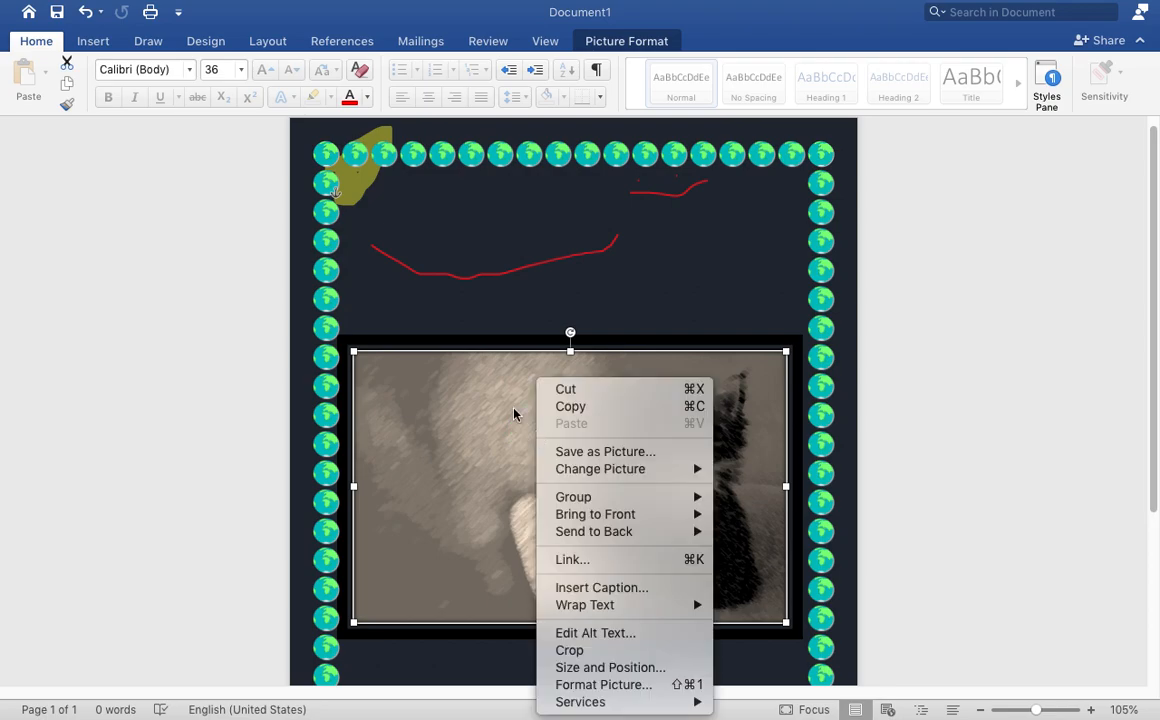
left_click(514, 410)
right_click(513, 382)
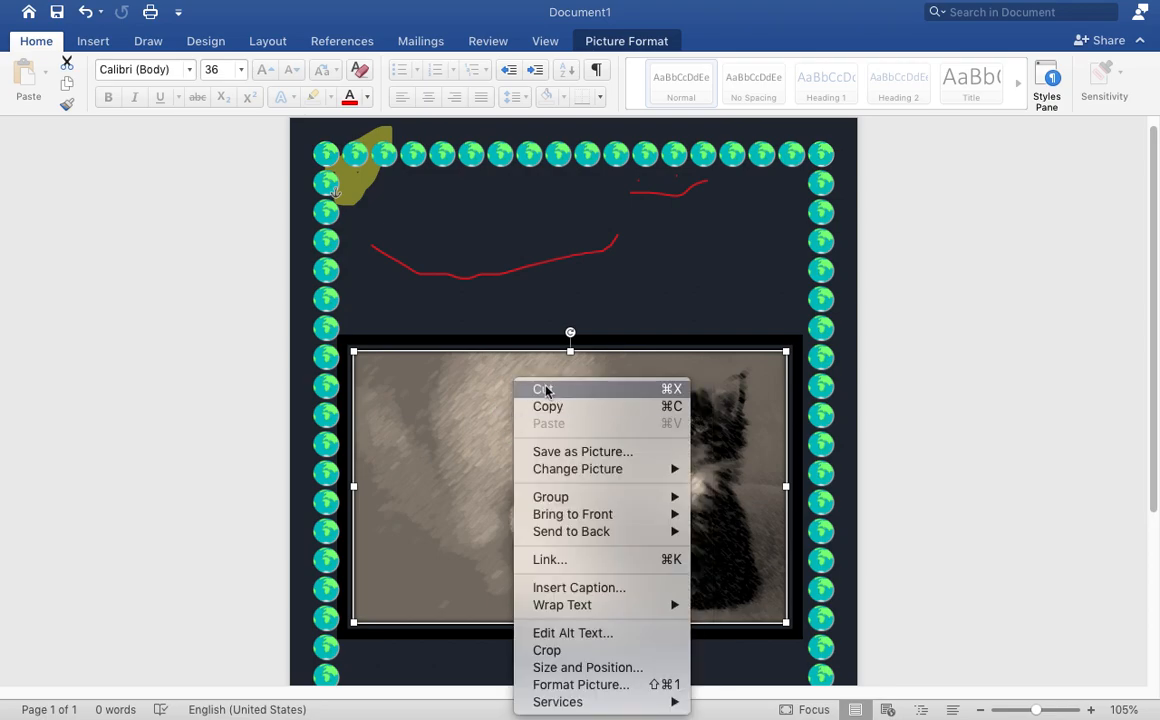
left_click(544, 390)
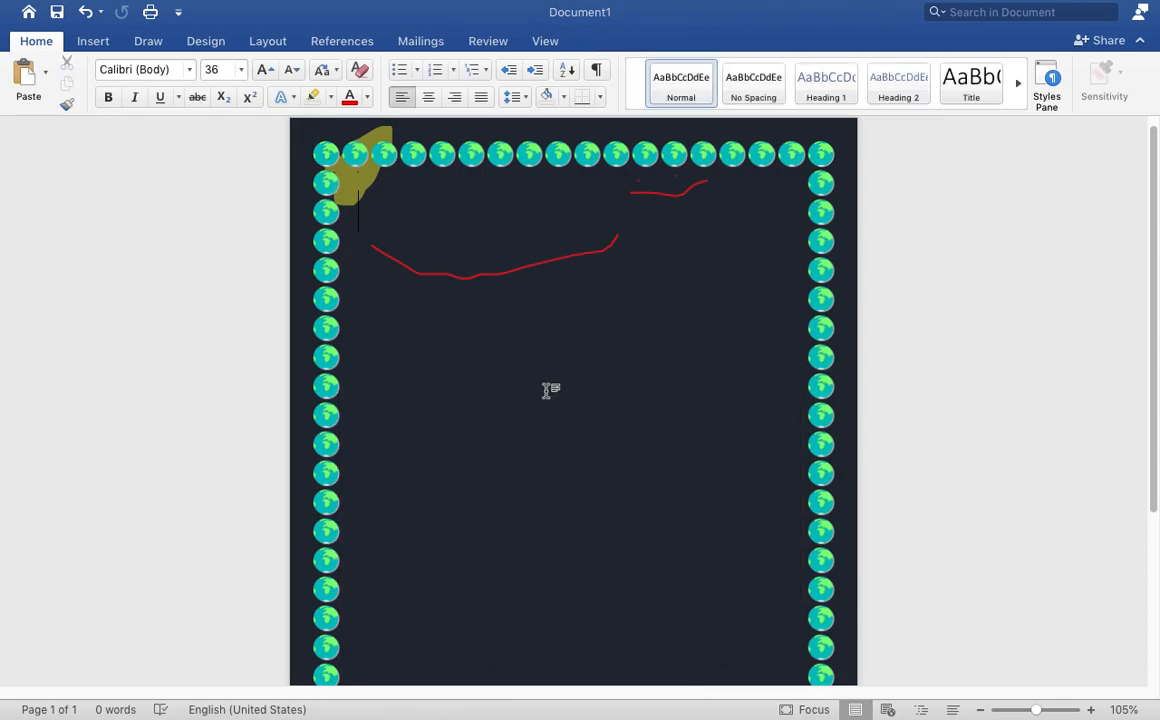
- Take the document window out of full-screen mode
mouse_move(2, 414)
mouse_move(156, 3)
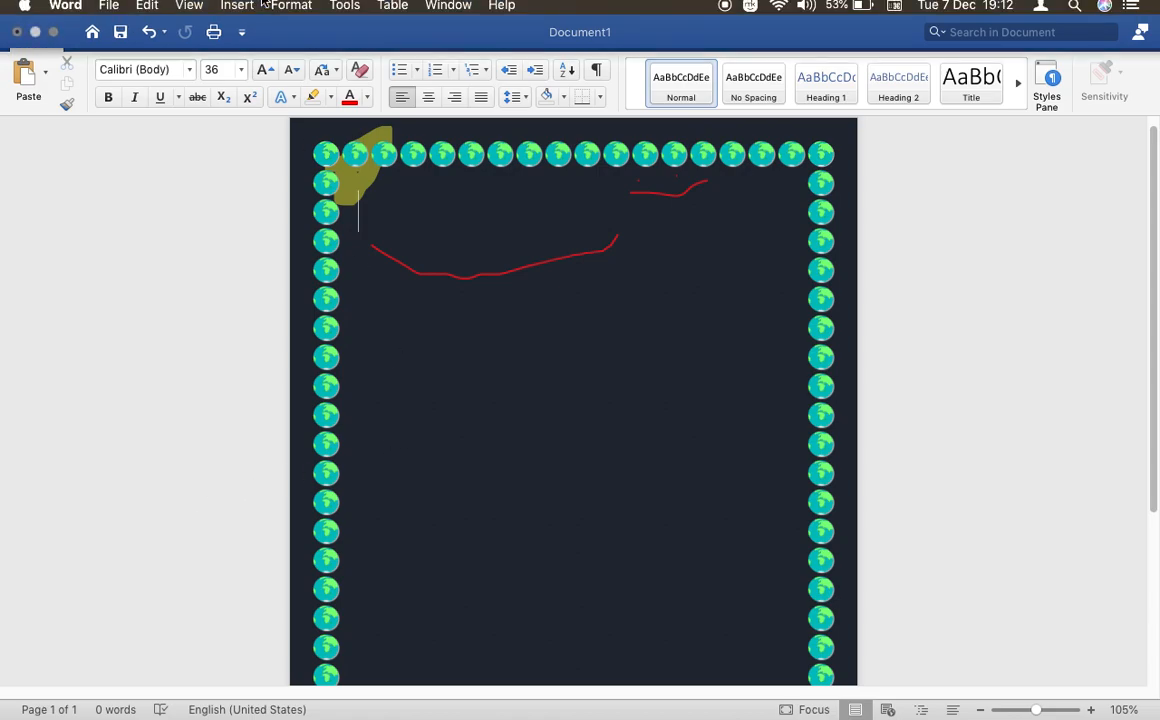
left_click(53, 33)
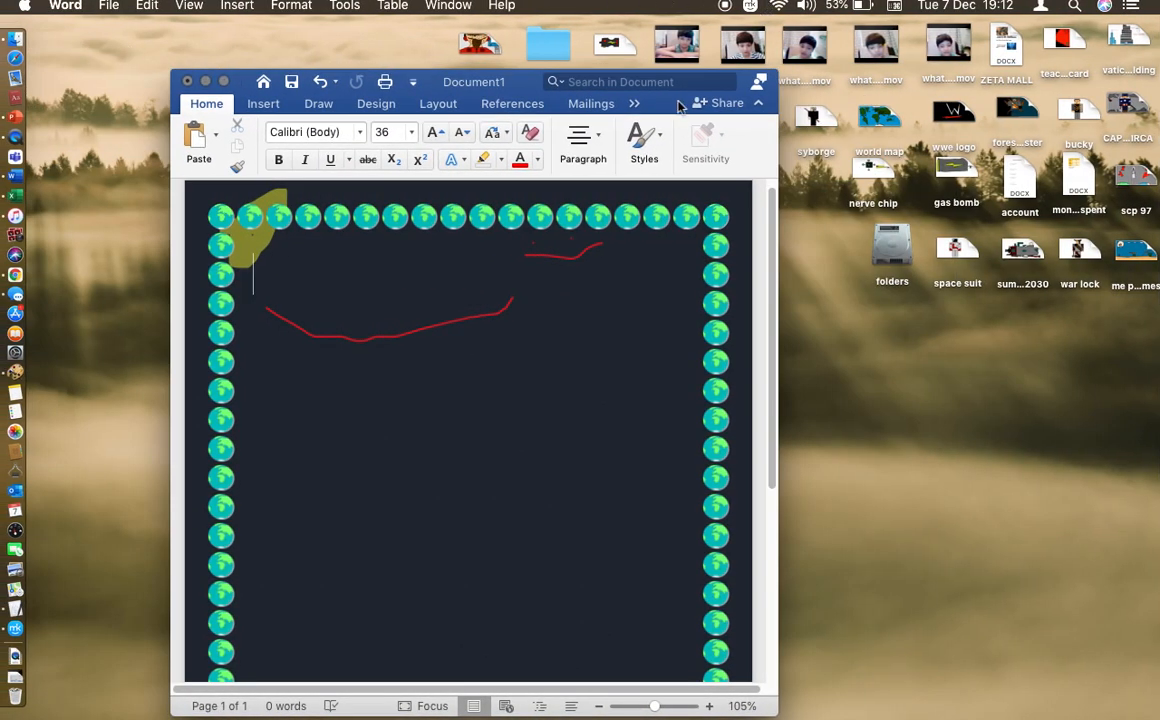